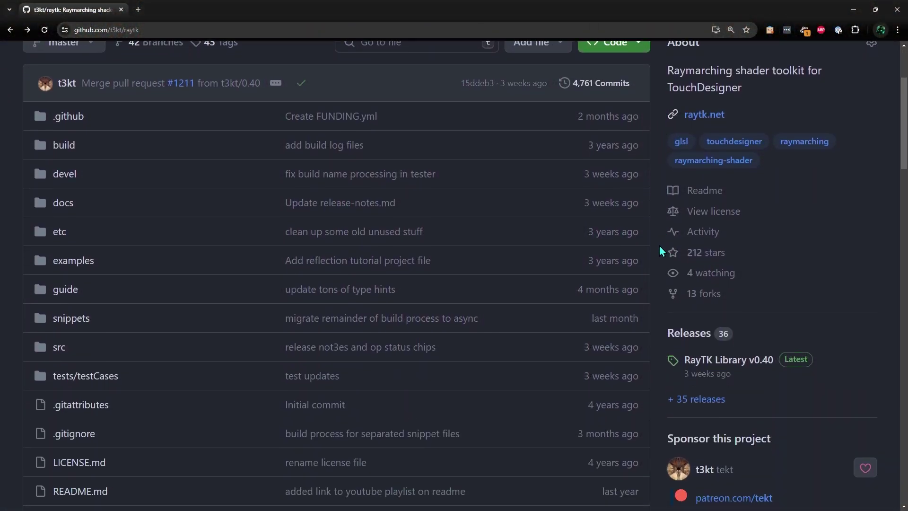
# Step: Open the RayTK Library v0.40 release page and scroll through its highlights, fixes and breaking changes
pyautogui.scroll(-3, 661, 250)
pyautogui.click(739, 228)
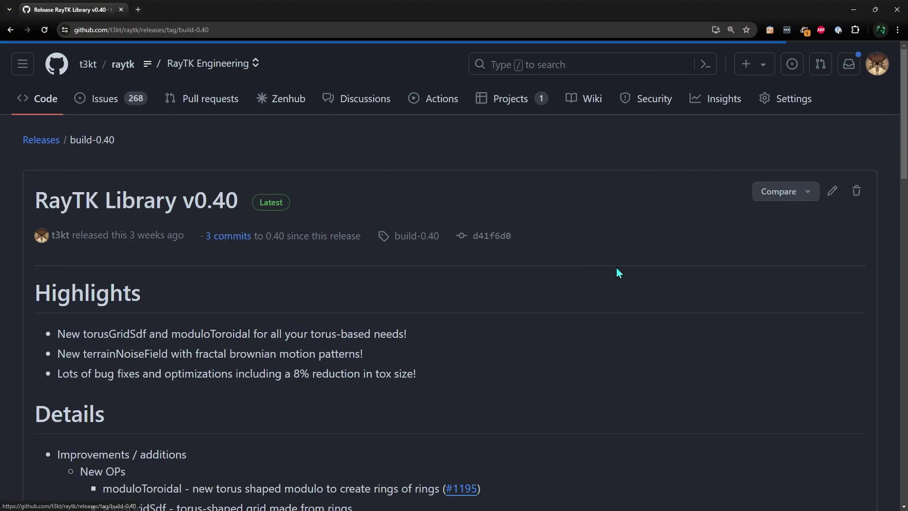
pyautogui.scroll(-15, 594, 266)
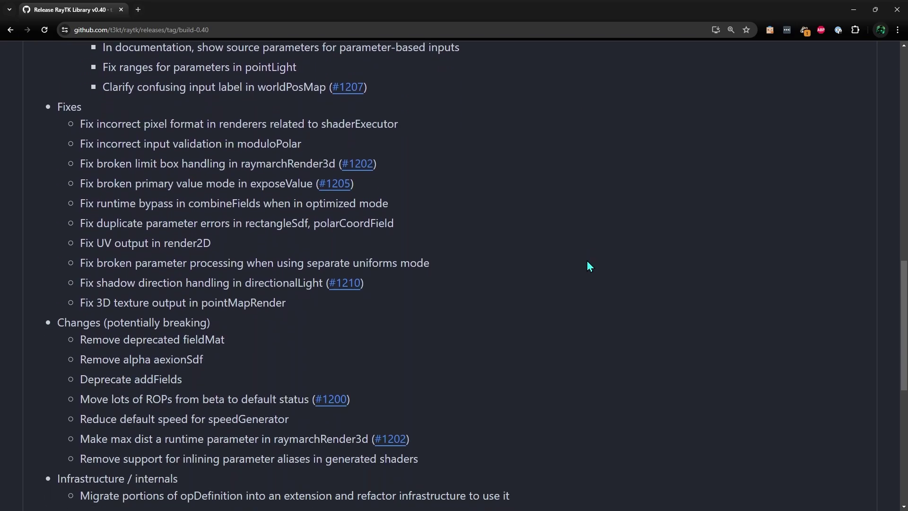
pyautogui.scroll(-7, 588, 263)
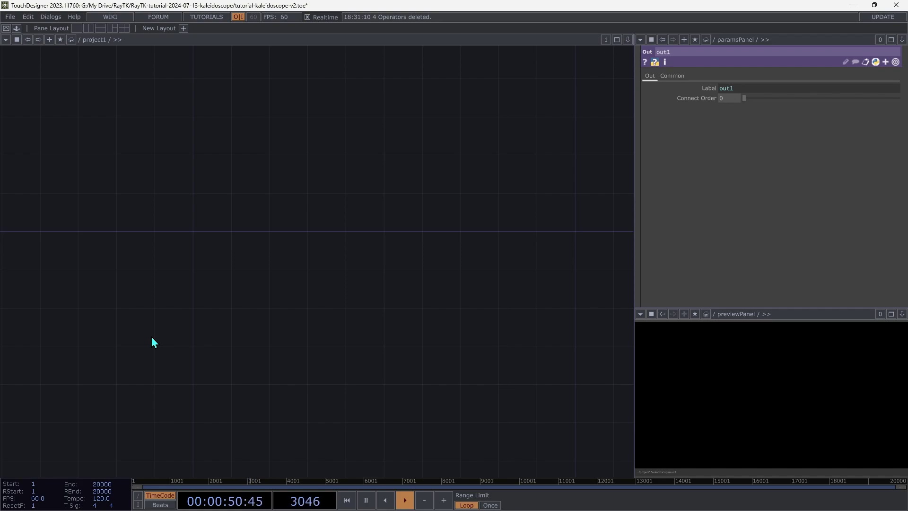
# Step: Inside project1, create a Movie File In TOP, moviefilein1, that loads Trillium.jpg
pyautogui.press('u')
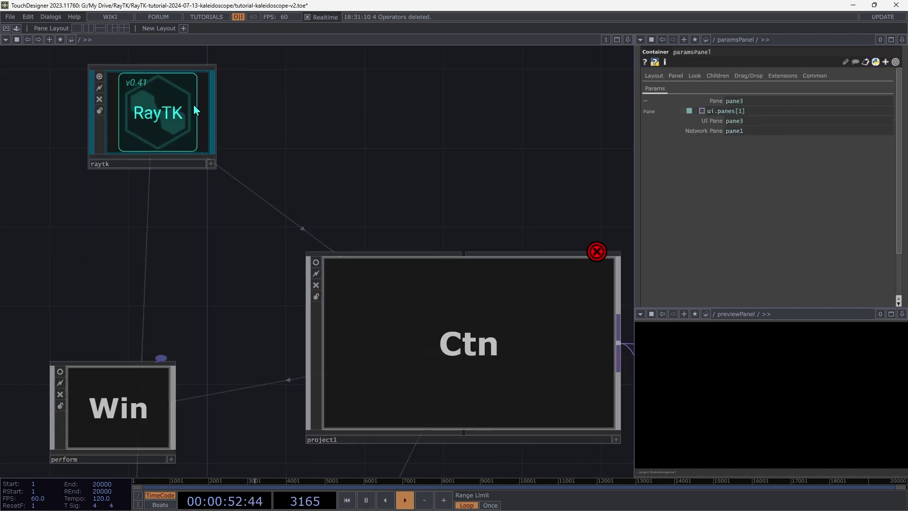
pyautogui.click(412, 319)
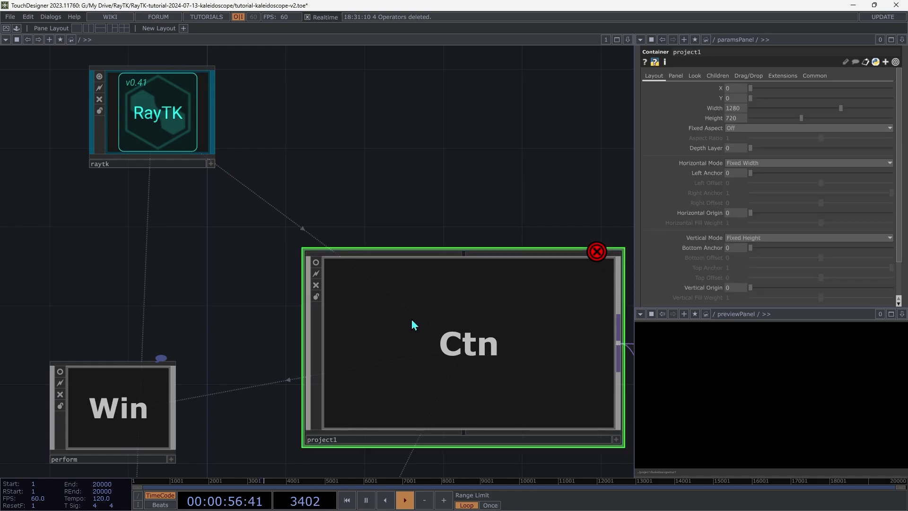
pyautogui.press('i')
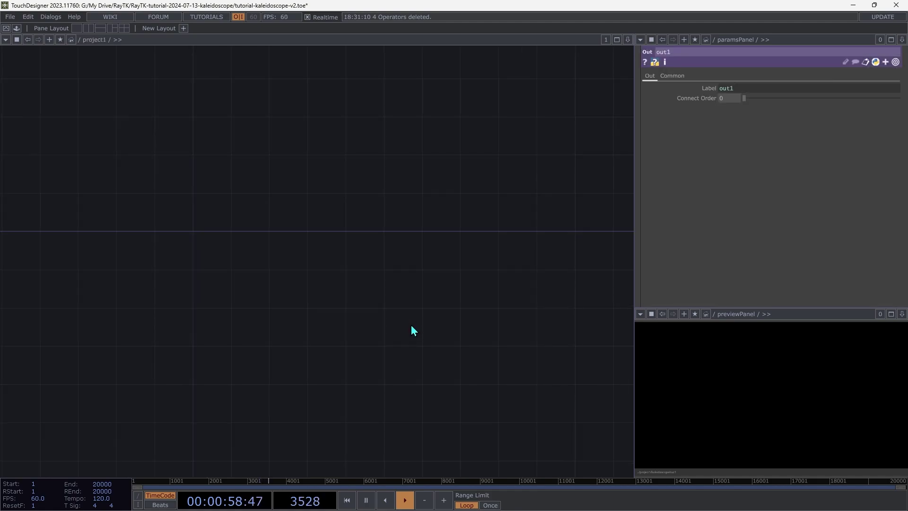
pyautogui.press('Tab')
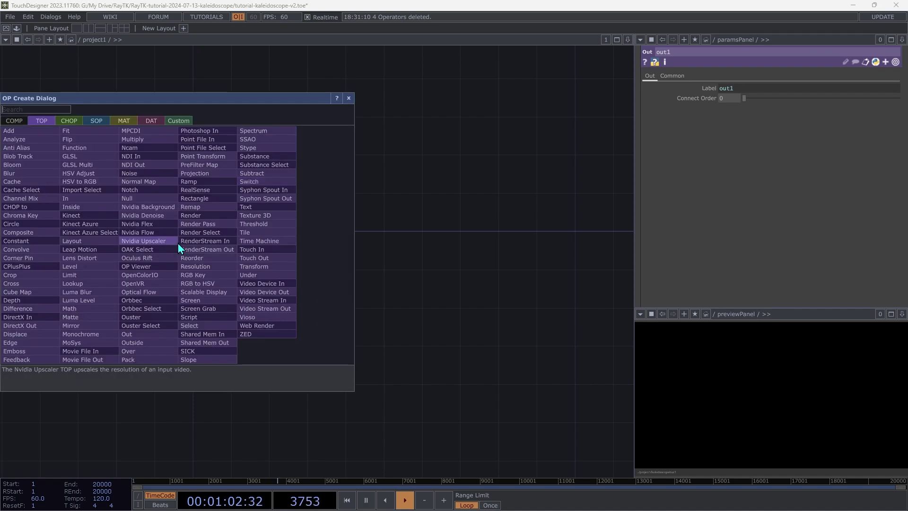
pyautogui.write('movie')
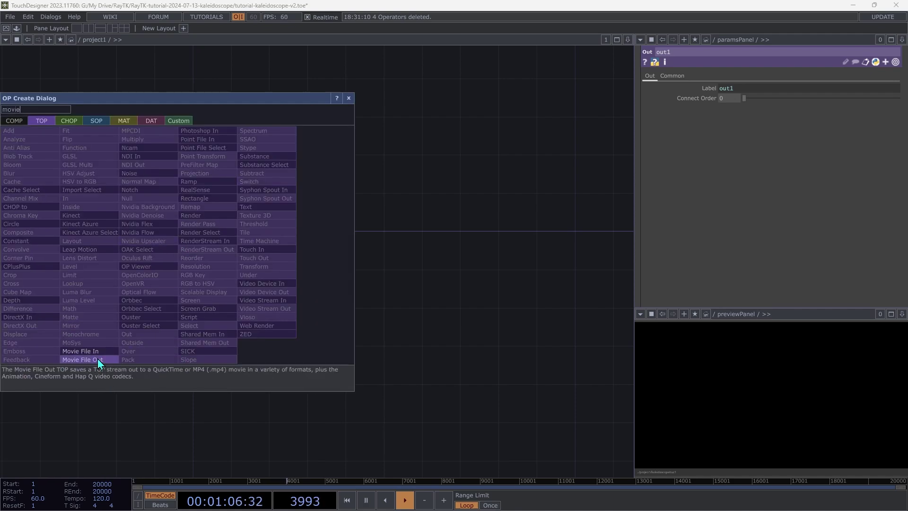
pyautogui.click(87, 351)
pyautogui.click(107, 244)
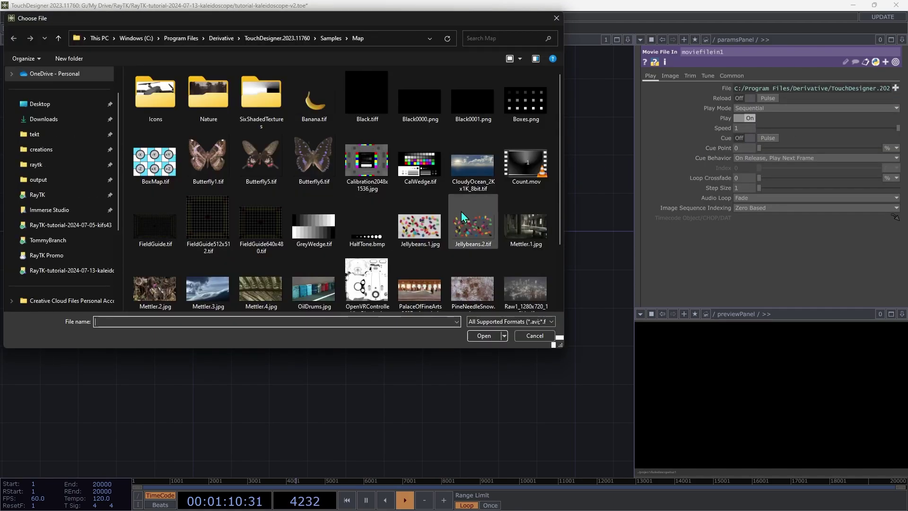
pyautogui.scroll(-5, 461, 211)
pyautogui.click(418, 298)
pyautogui.doubleClick(418, 298)
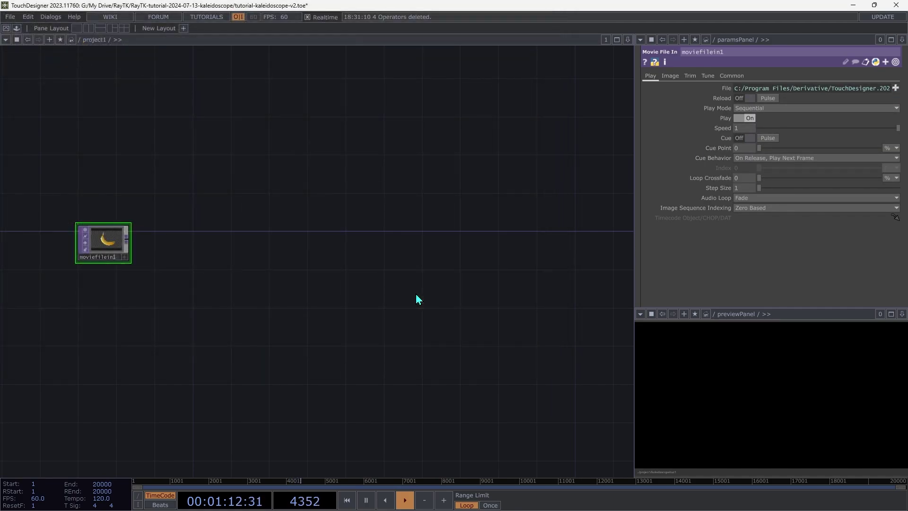
# Step: Wire null1 after moviefilein1 and null2 after null1
pyautogui.click(127, 239)
pyautogui.click(203, 244)
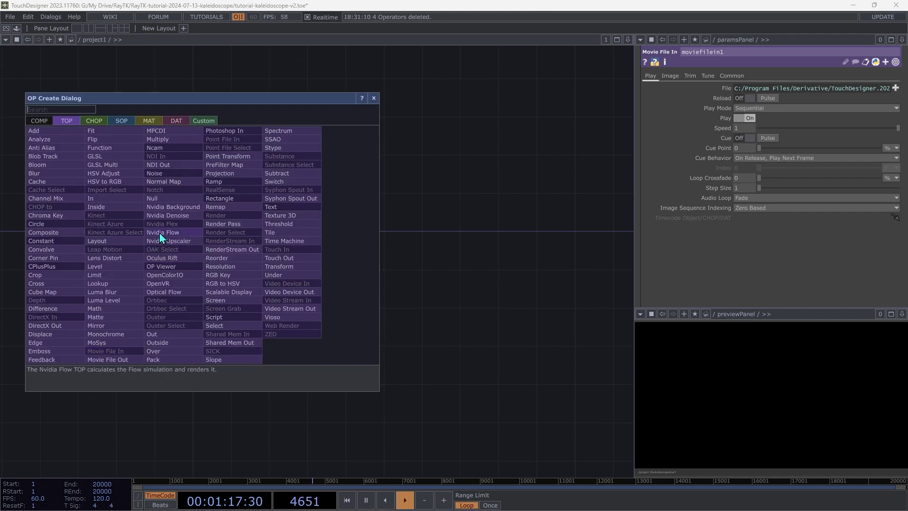
pyautogui.click(168, 201)
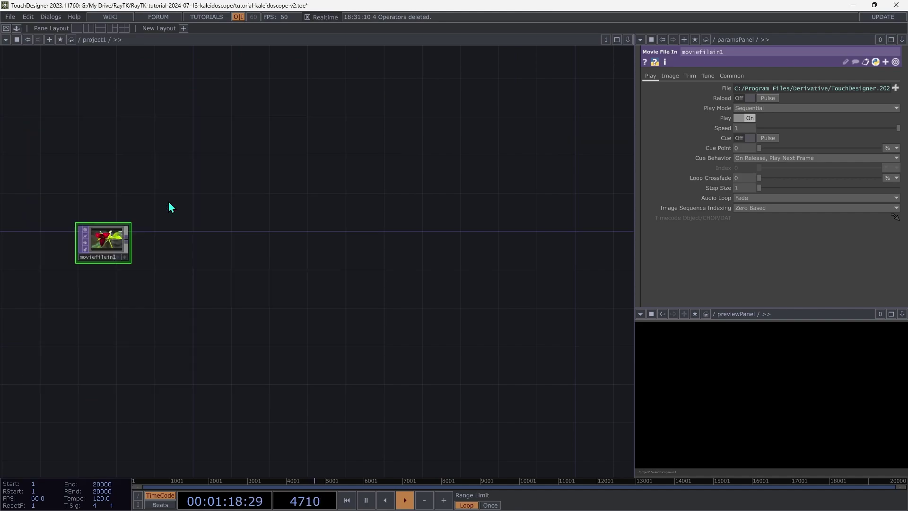
pyautogui.click(203, 243)
pyautogui.click(222, 239)
pyautogui.click(300, 254)
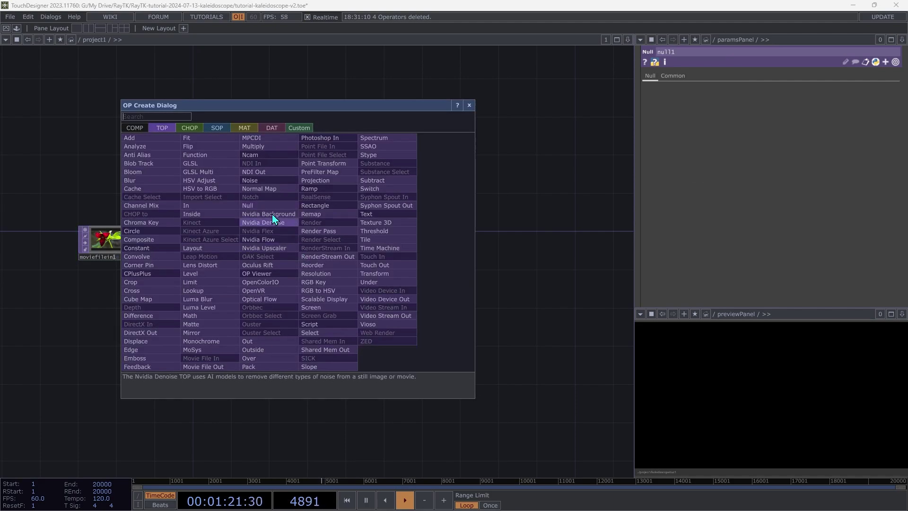
pyautogui.click(273, 212)
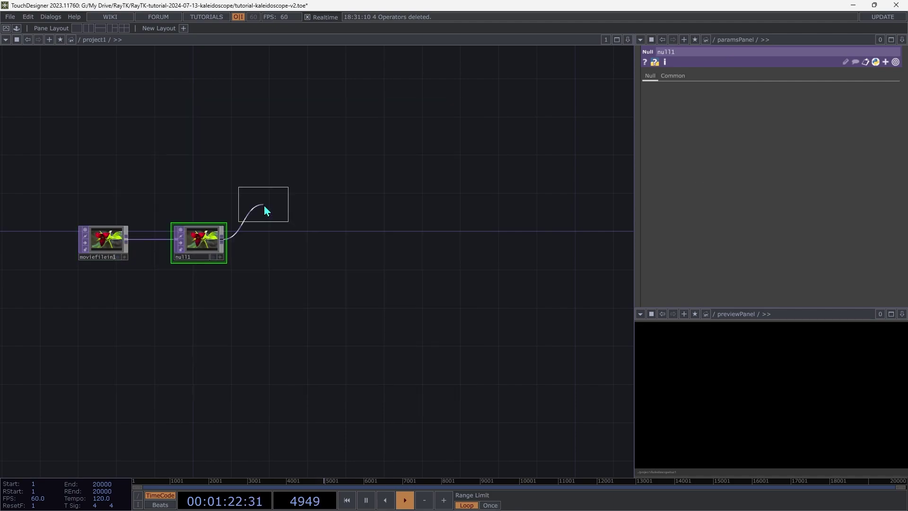
pyautogui.click(296, 239)
# Step: Extend the chain with null3 and null4, then select null2 and null3 together
pyautogui.click(320, 230)
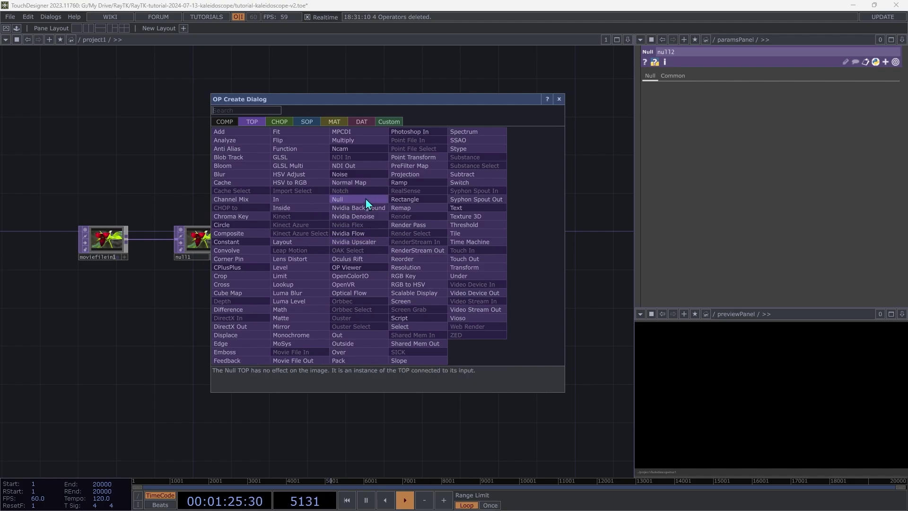
pyautogui.click(365, 199)
pyautogui.click(409, 236)
pyautogui.click(432, 232)
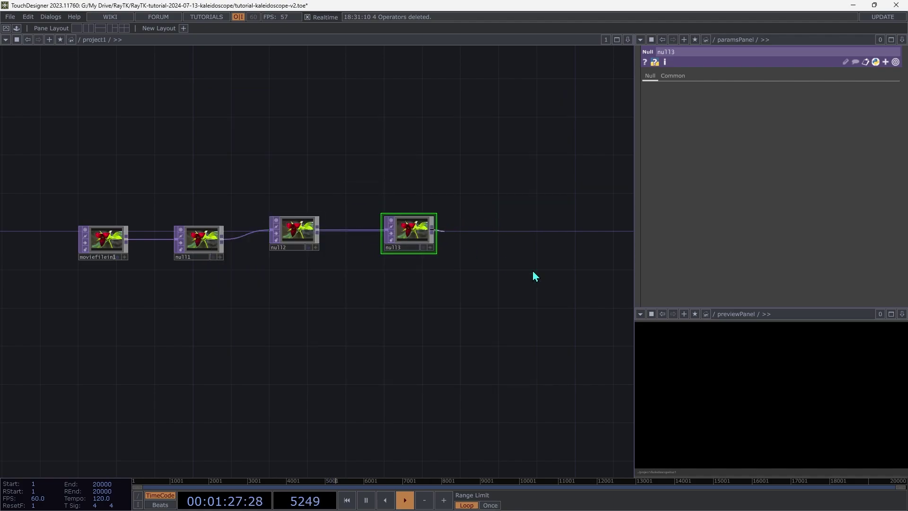
pyautogui.click(533, 274)
pyautogui.click(506, 232)
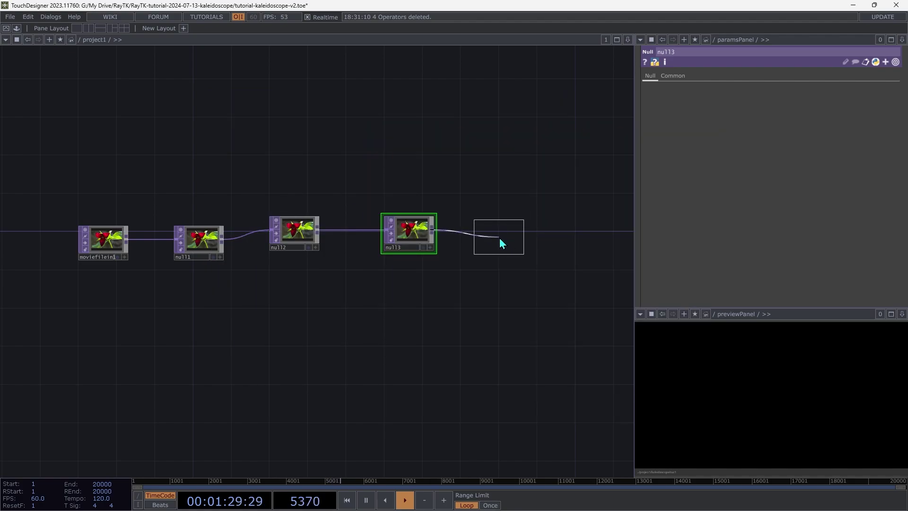
pyautogui.click(495, 241)
pyautogui.moveTo(447, 169); pyautogui.dragTo(263, 304)
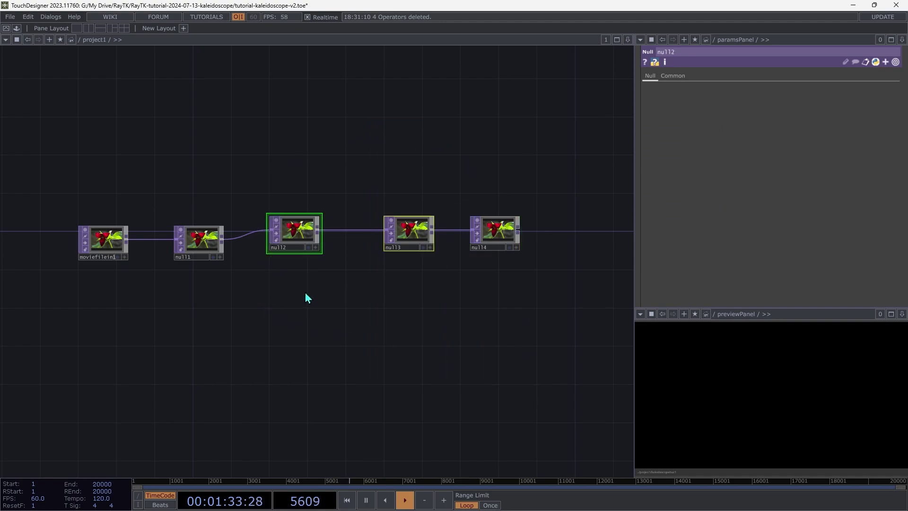
# Step: Collapse null2 and null3 into a component renamed kaleidoscope and go inside it
pyautogui.rightClick(340, 319)
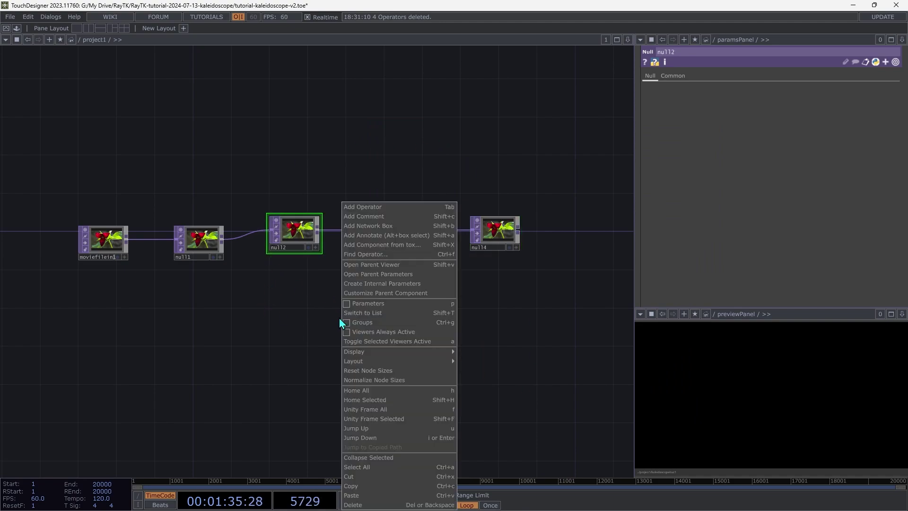
pyautogui.click(376, 459)
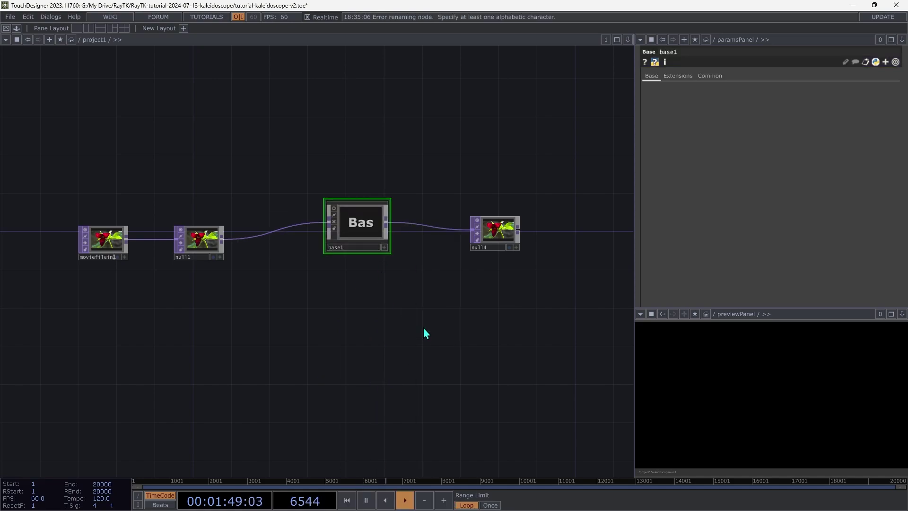
pyautogui.click(364, 247)
pyautogui.hotkey('ctrl', 'a')
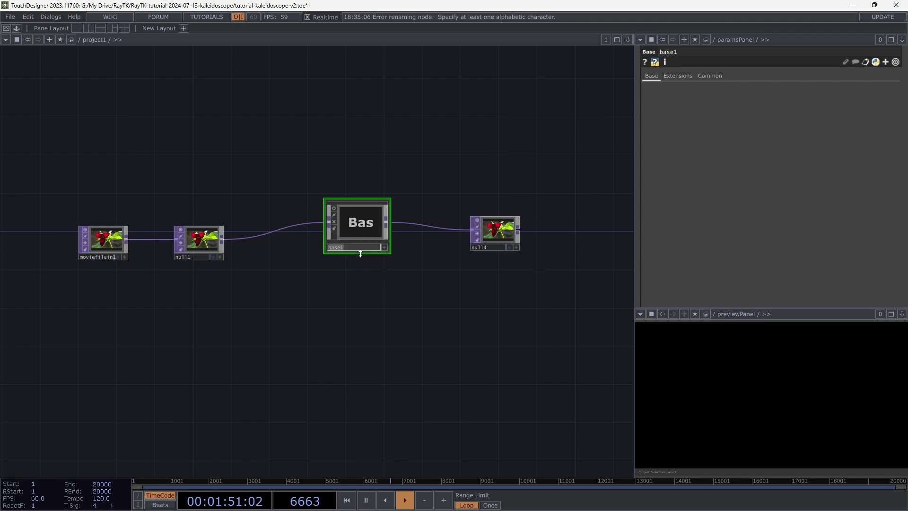
pyautogui.write('kaleidoscop')
pyautogui.press('Return')
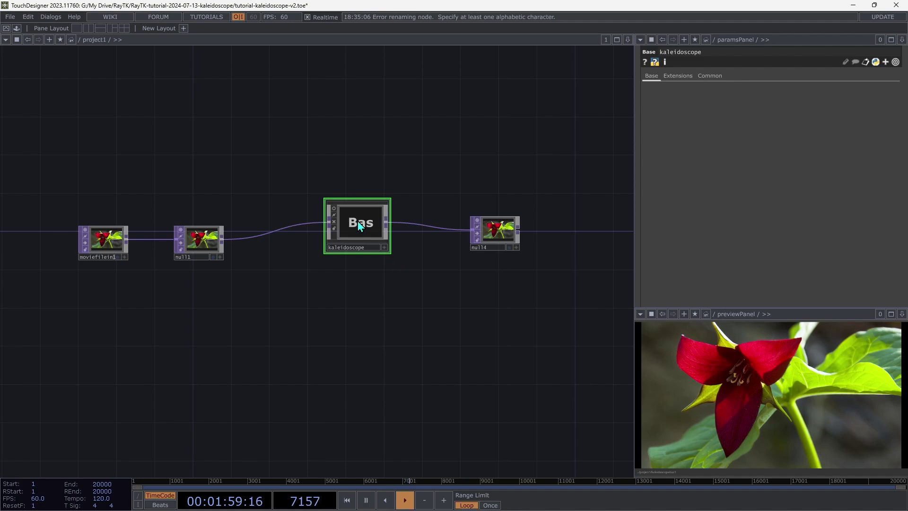
pyautogui.press('i')
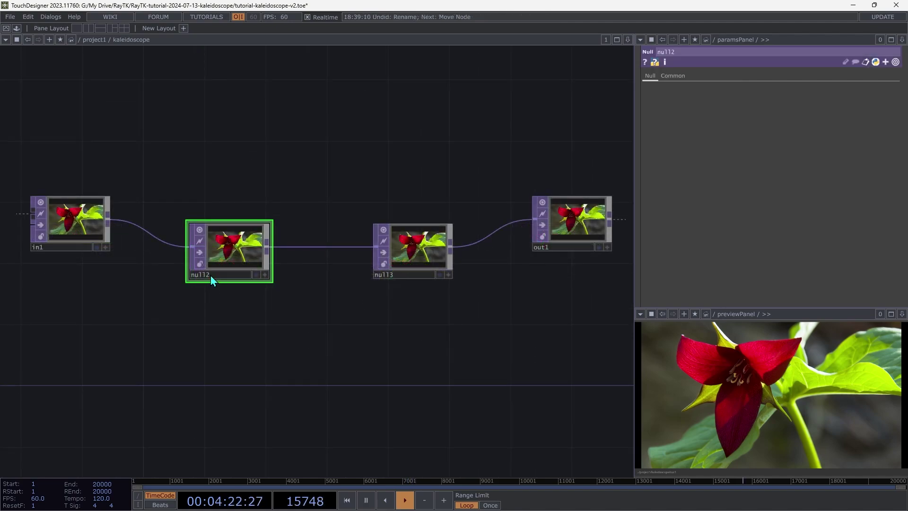
# Step: Rename the inner nulls inputVideo and outputVideo, then search the RayTK palette for 'text'
pyautogui.click(211, 275)
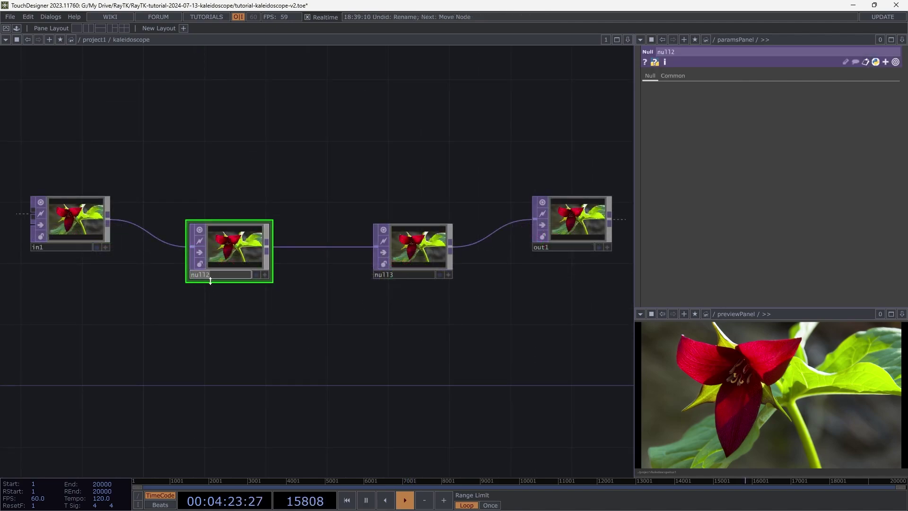
pyautogui.write('inputVideo')
pyautogui.press('Tab')
pyautogui.write('o')
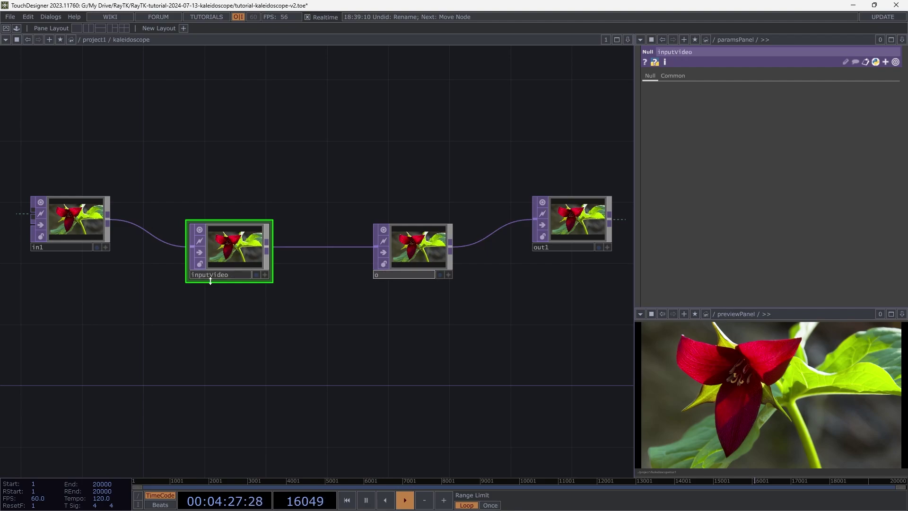
pyautogui.write('utputVideo')
pyautogui.press('Return')
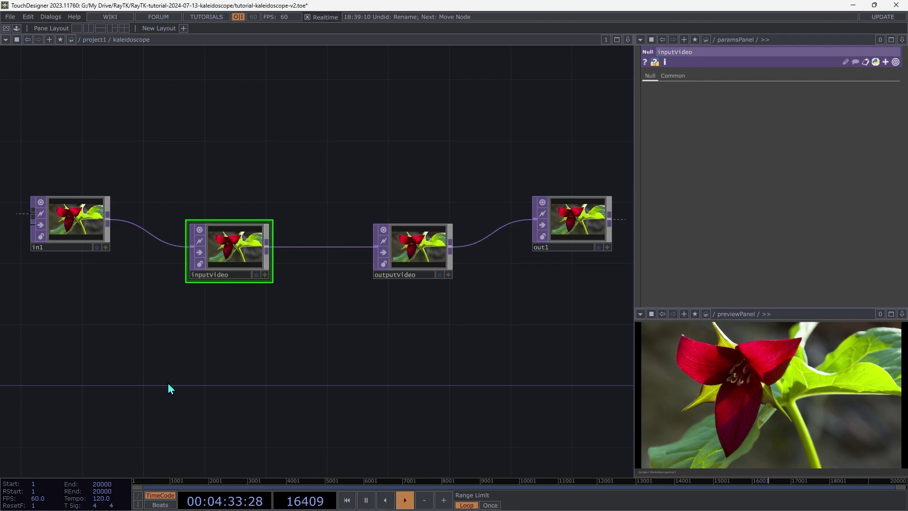
pyautogui.hotkey('alt', 'r')
pyautogui.write('text')
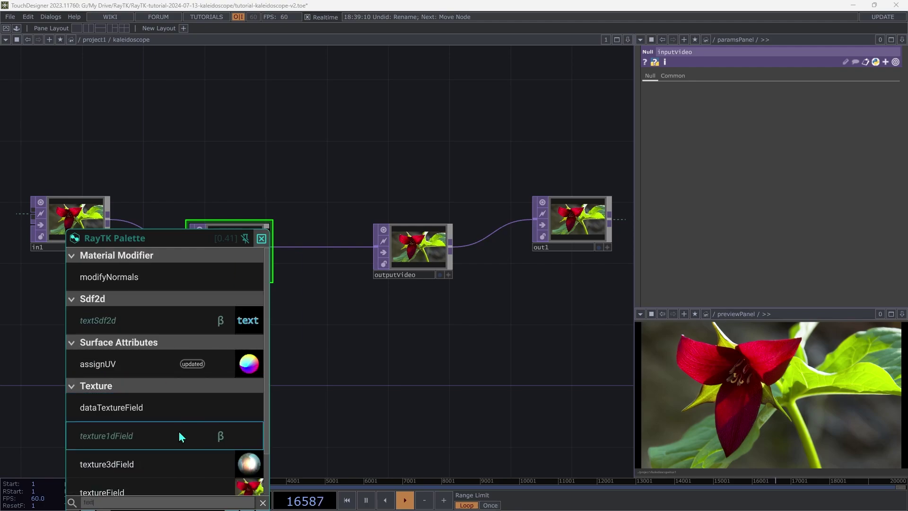
# Step: Add a textureField1 that samples inputVideo, with Extend Mode set to Mirror
pyautogui.click(177, 492)
pyautogui.click(189, 390)
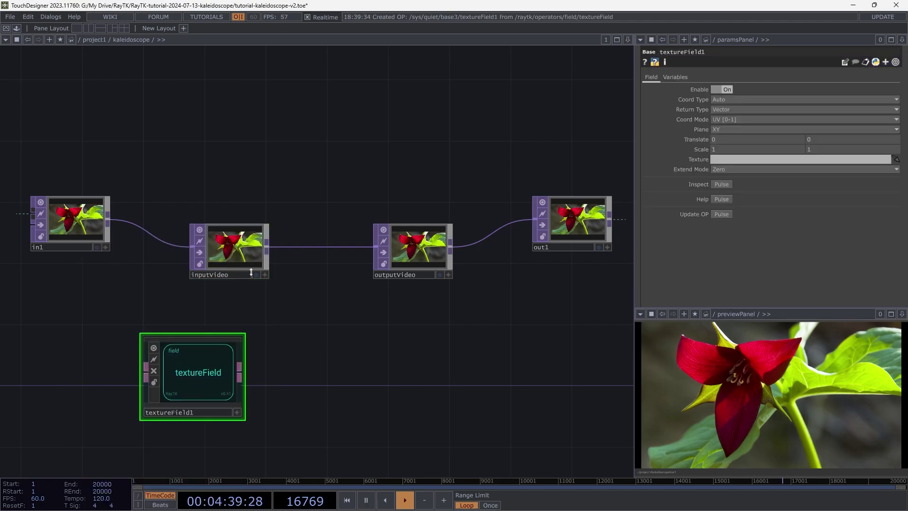
pyautogui.moveTo(248, 258); pyautogui.dragTo(816, 161)
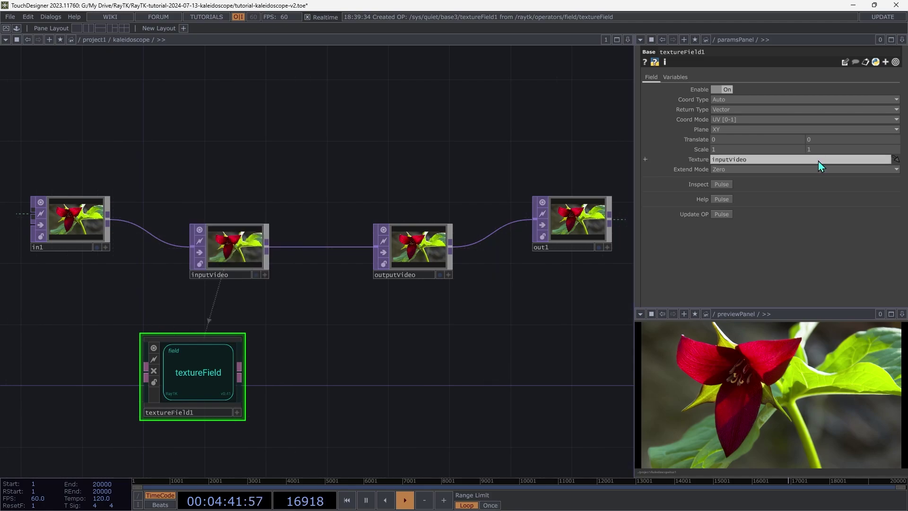
pyautogui.click(722, 170)
pyautogui.click(726, 207)
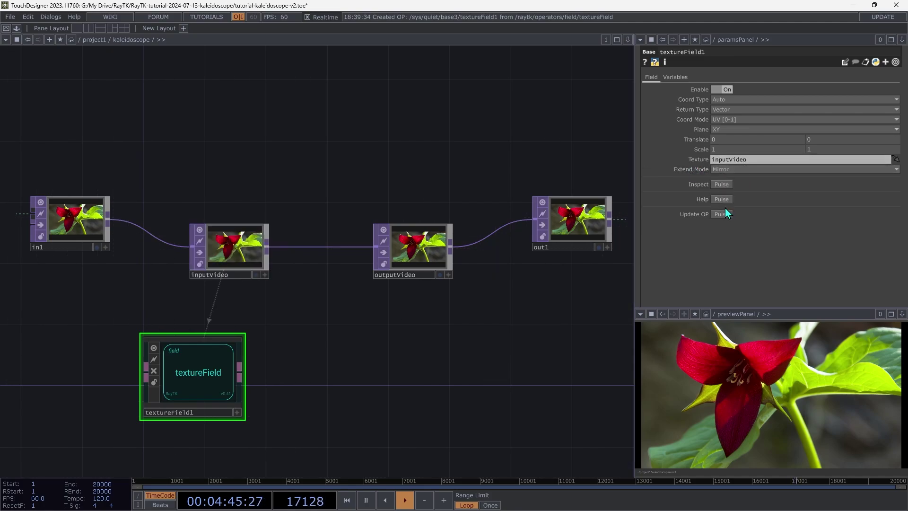
# Step: Set textureField1's Scale u to op('inputVideo').aspect (1.777778)
pyautogui.click(704, 149)
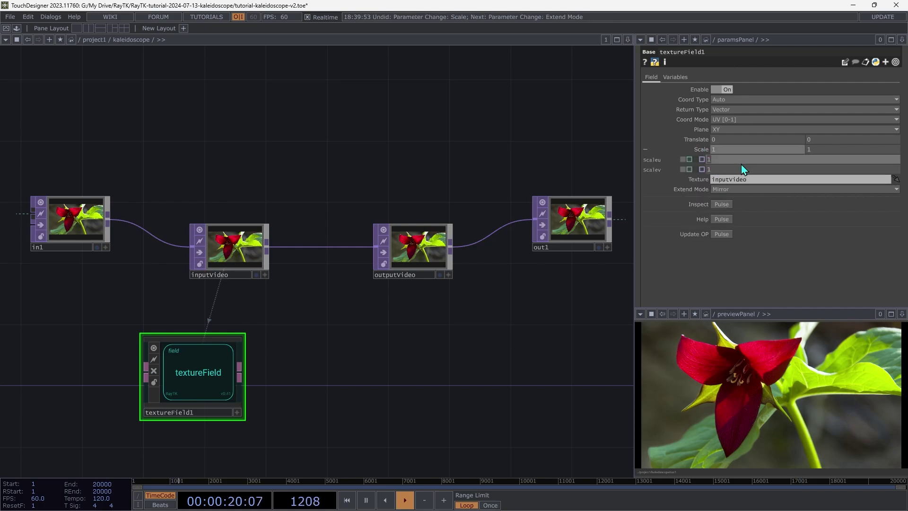
pyautogui.write('op')
pyautogui.write("('inputVideo').aspect")
pyautogui.press('Return')
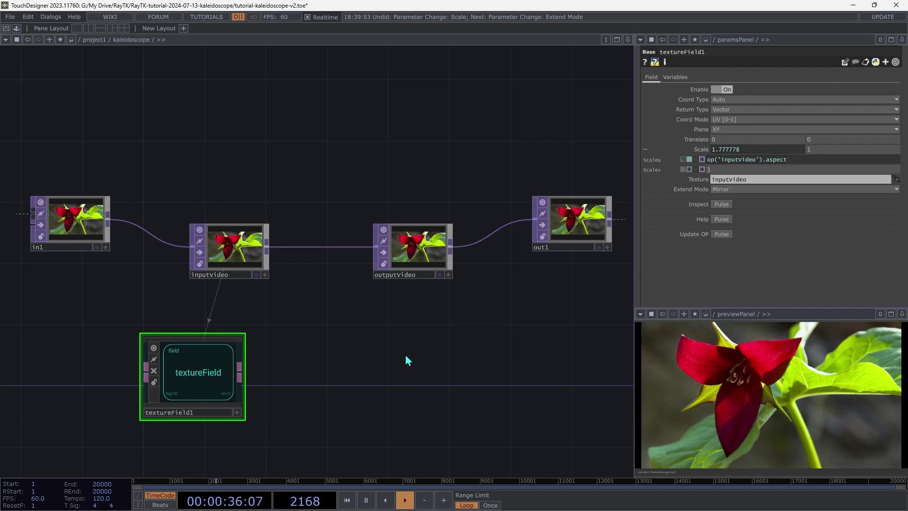
pyautogui.hotkey('ctrl', 'b')
# Step: Add a moduloPolar1 operator fed by textureField1
pyautogui.write('mod')
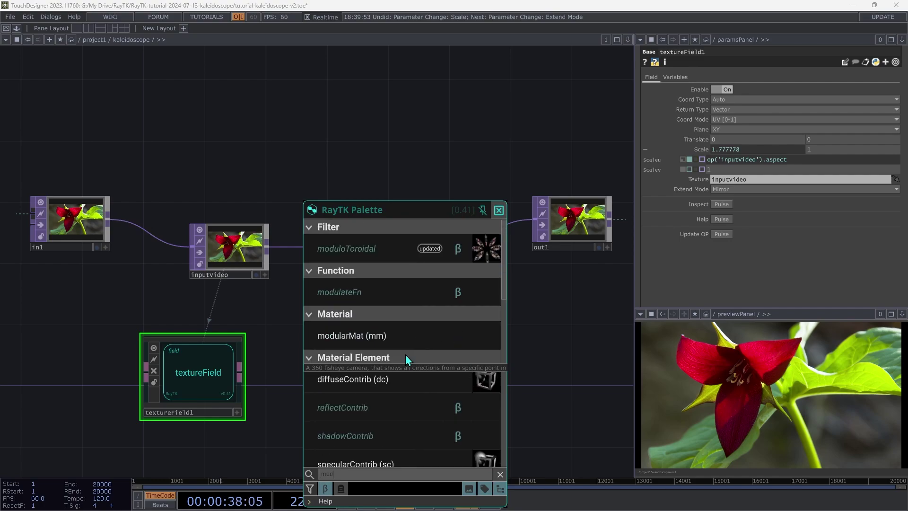
pyautogui.write('ulop')
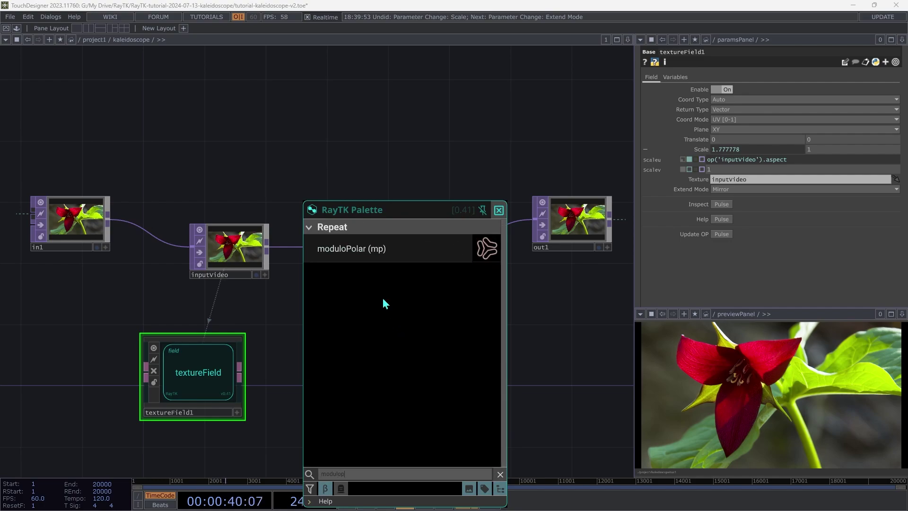
pyautogui.click(370, 255)
pyautogui.click(333, 376)
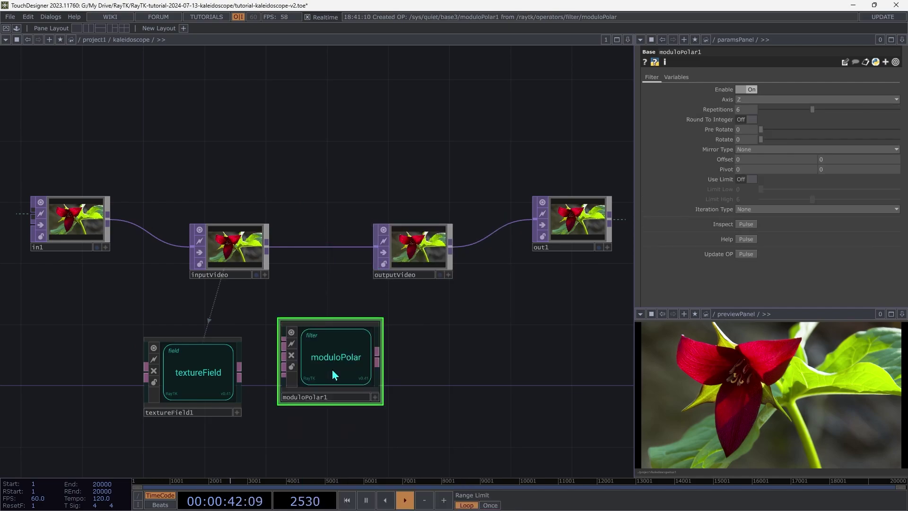
pyautogui.moveTo(240, 377); pyautogui.dragTo(336, 372)
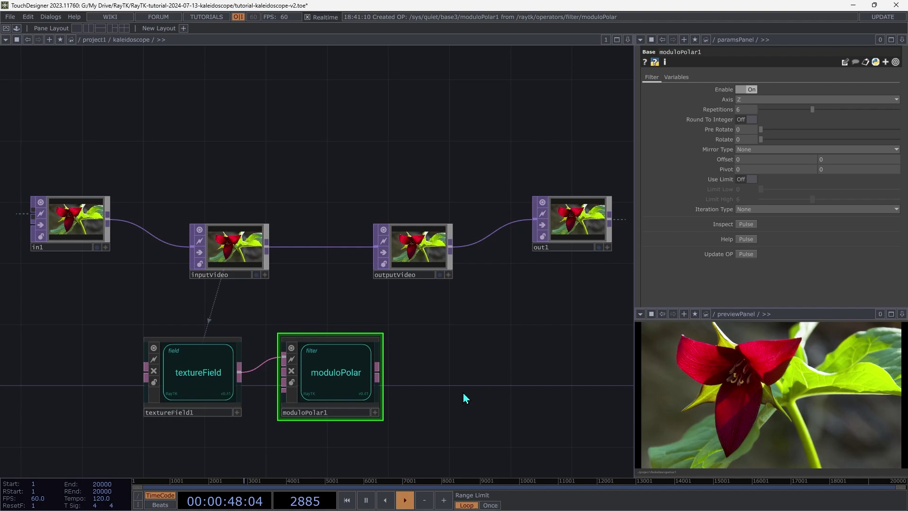
# Step: Add a render2D operator and feed moduloPolar1 into it
pyautogui.hotkey('alt', 'r')
pyautogui.scroll(-5, 463, 396)
pyautogui.write('render')
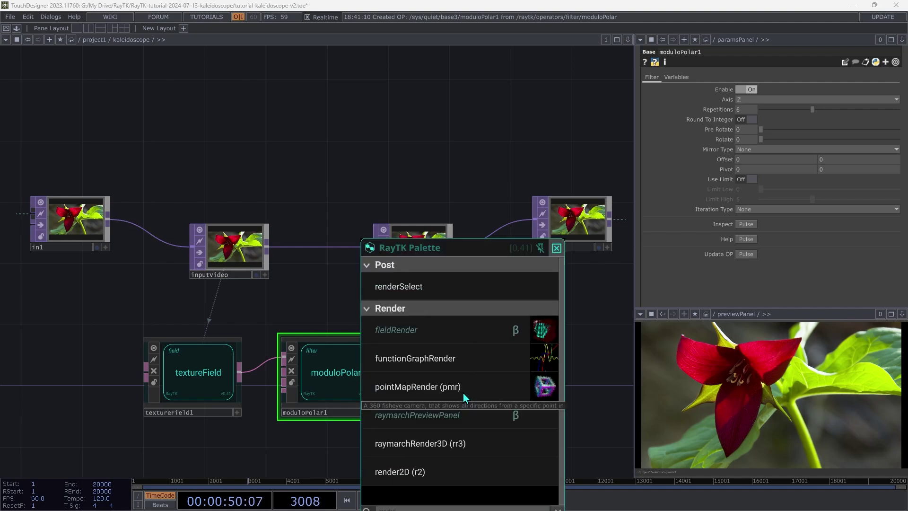
pyautogui.write('2d')
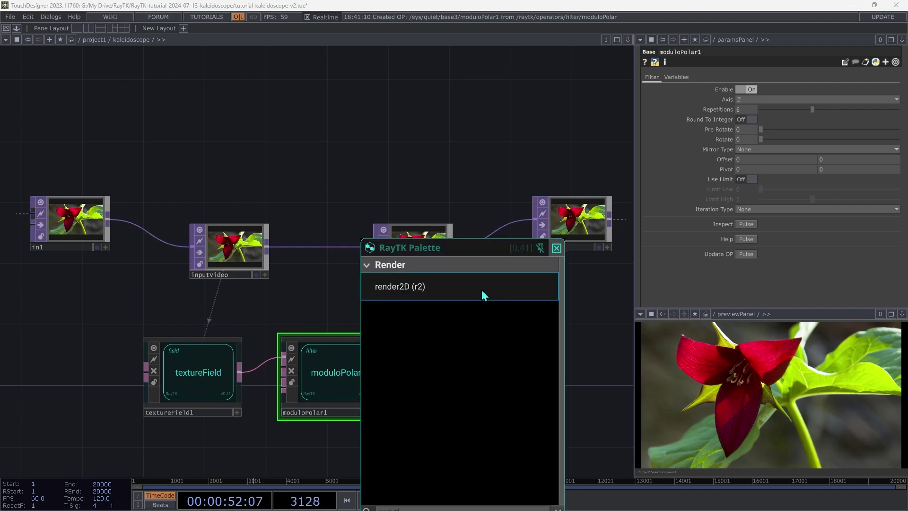
pyautogui.click(482, 295)
pyautogui.click(466, 376)
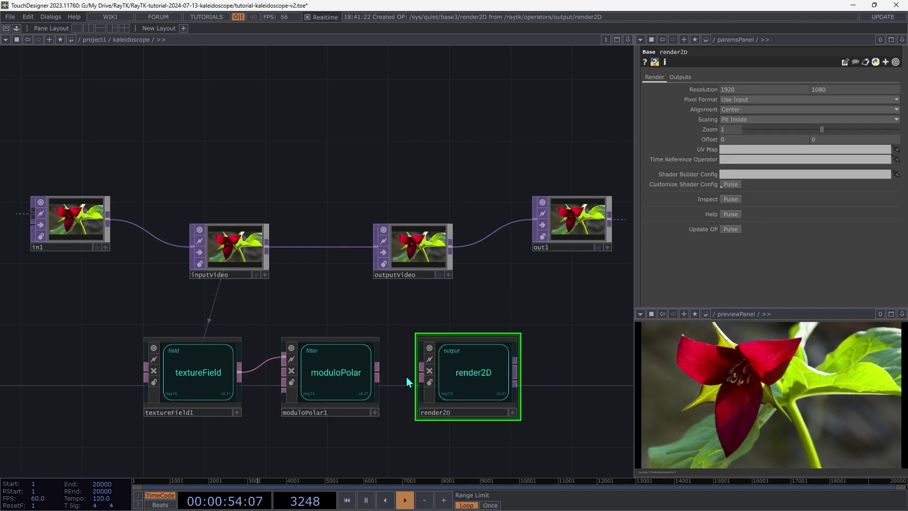
pyautogui.moveTo(377, 377); pyautogui.dragTo(421, 377)
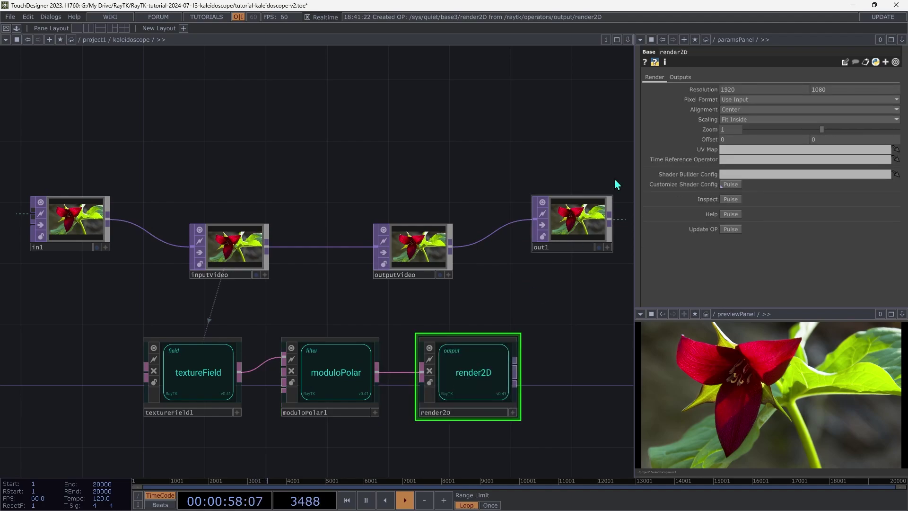
# Step: Reuse textureField1's expression to set render2D Resolution x to op('inputVideo').width
pyautogui.click(709, 92)
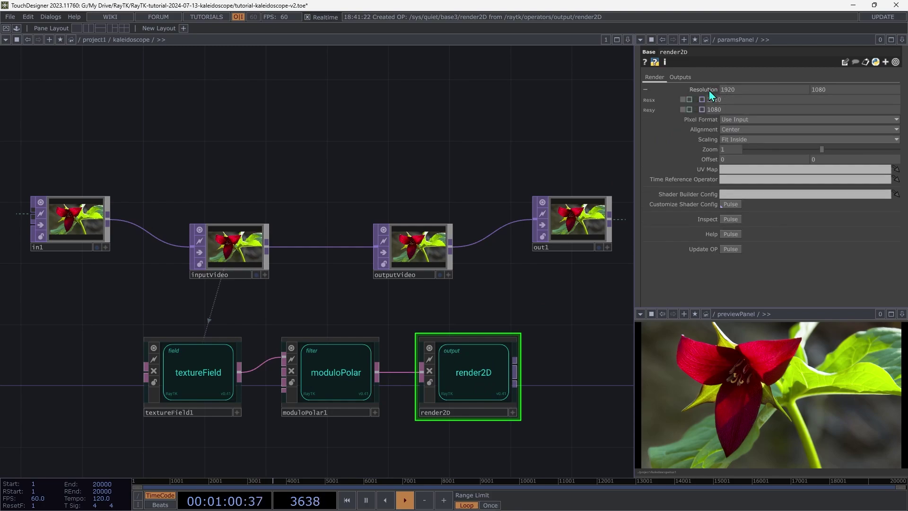
pyautogui.click(201, 368)
pyautogui.click(799, 161)
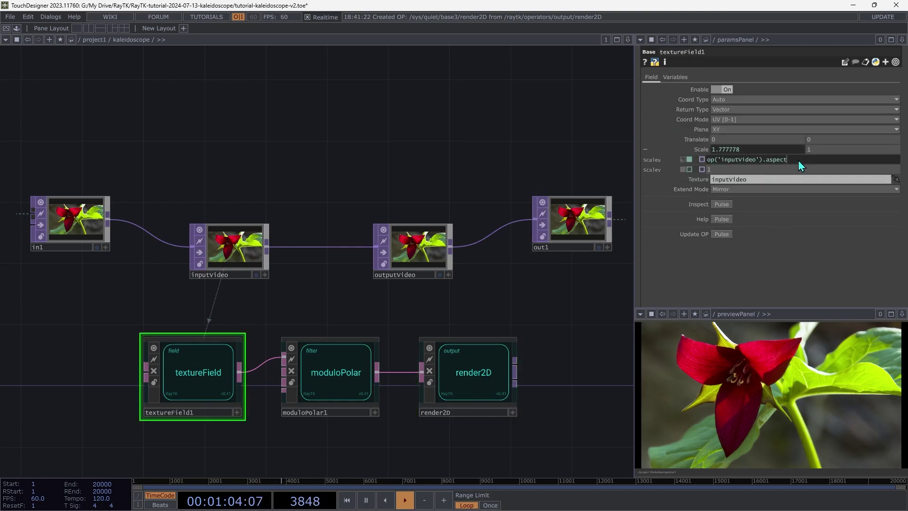
pyautogui.hotkey('ctrl', 'a')
pyautogui.hotkey('ctrl', 'c')
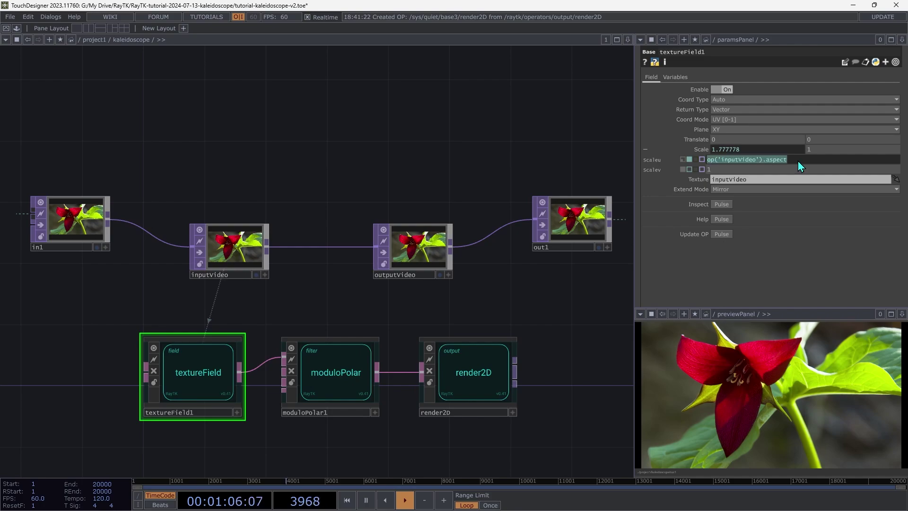
pyautogui.click(485, 390)
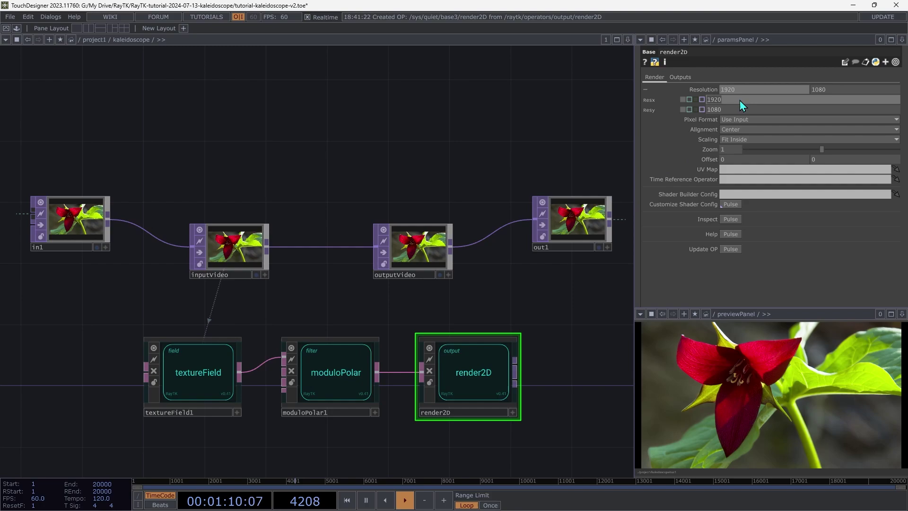
pyautogui.hotkey('ctrl', 'v')
pyautogui.hotkey('ctrl', 'shift', 'Left')
pyautogui.write('width')
pyautogui.press('Return')
# Step: Set render2D Resolution y to op('inputVideo').height, giving 1280×720
pyautogui.click(752, 110)
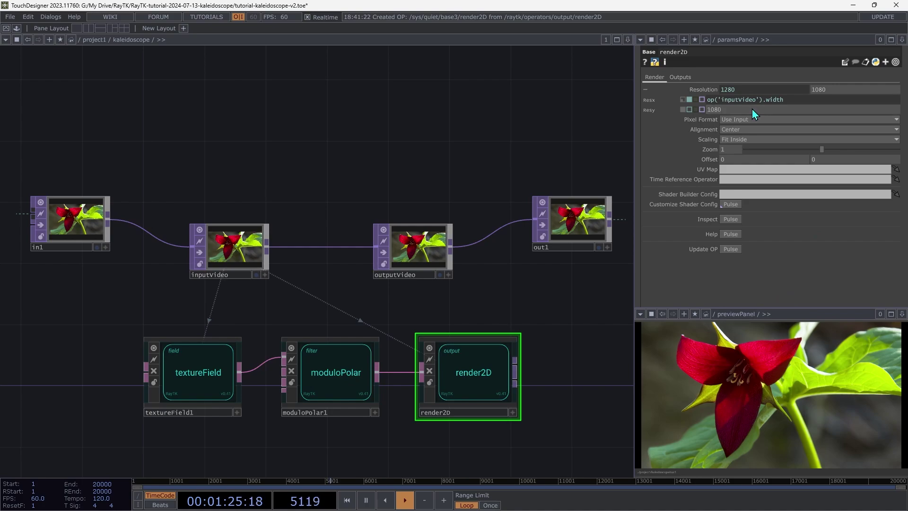
pyautogui.hotkey('ctrl', 'v')
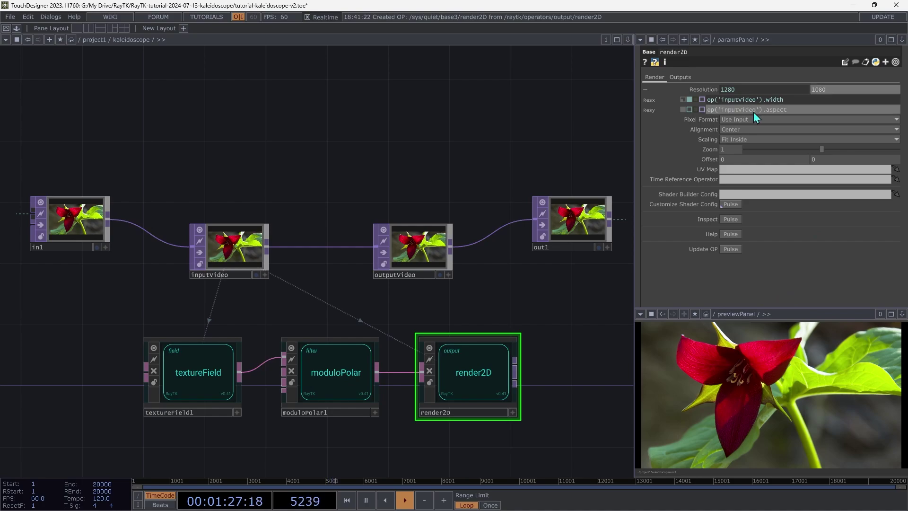
pyautogui.press('BackSpace')
pyautogui.press('BackSpace')
pyautogui.press('BackSpace')
pyautogui.press('BackSpace')
pyautogui.press('BackSpace')
pyautogui.press('BackSpace')
pyautogui.write('height')
pyautogui.press('Return')
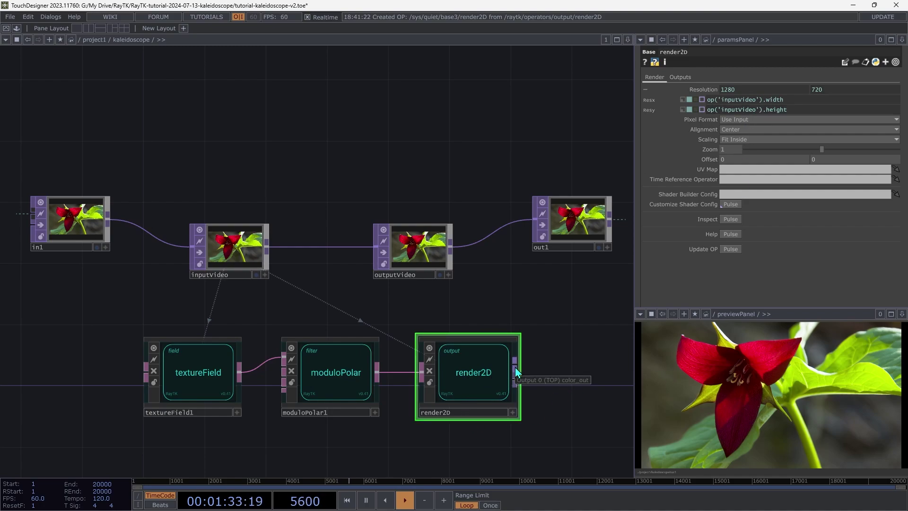
# Step: Wire render2D into outputVideo and set moduloPolar1's Mirror Type to Mirror
pyautogui.moveTo(515, 367); pyautogui.dragTo(383, 249)
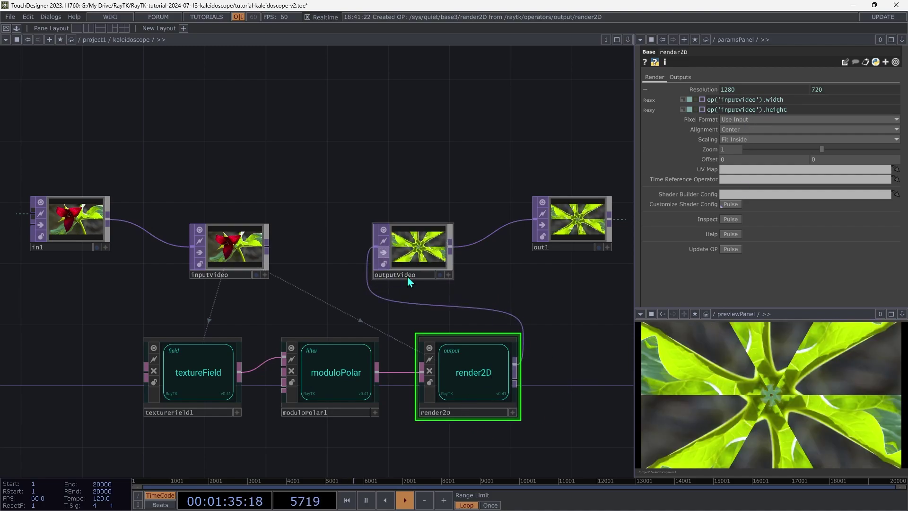
pyautogui.click(325, 384)
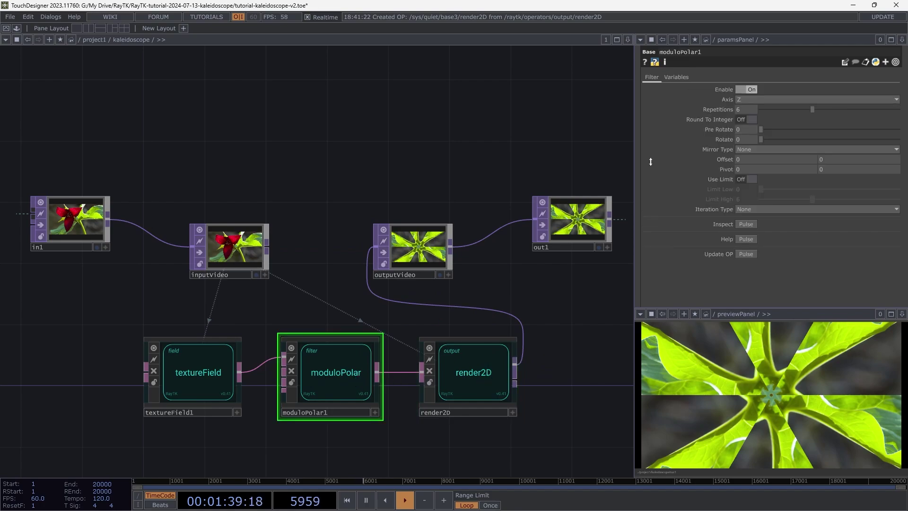
pyautogui.click(750, 153)
pyautogui.click(749, 171)
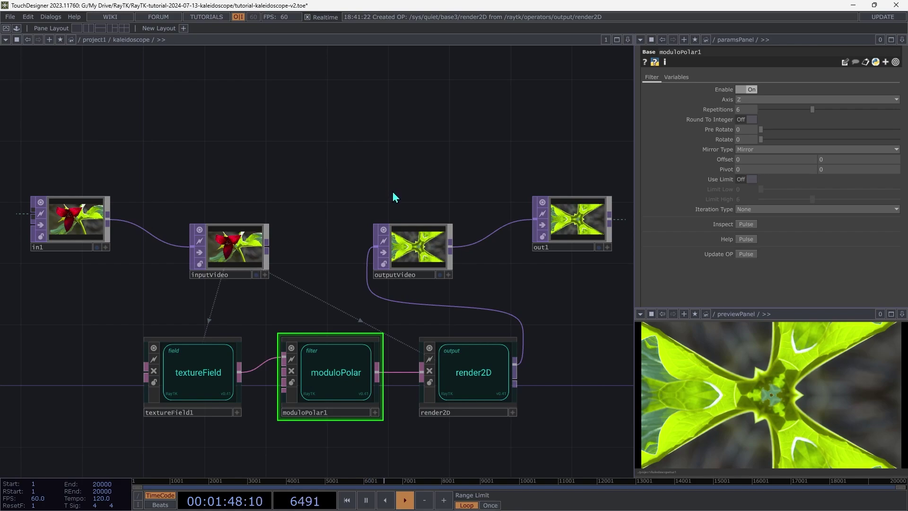
# Step: In the kaleidoscope's Component Editor, add a custom parameter page named Kaleidoscope
pyautogui.rightClick(376, 171)
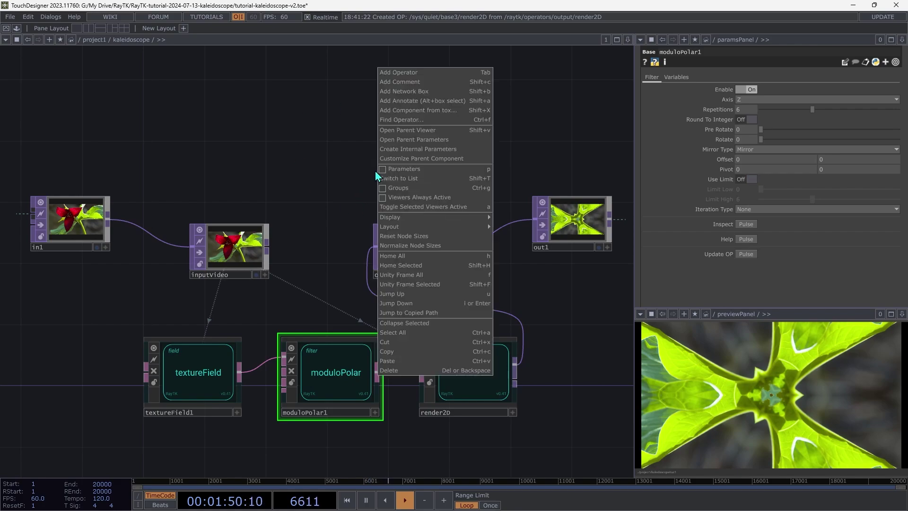
pyautogui.click(427, 160)
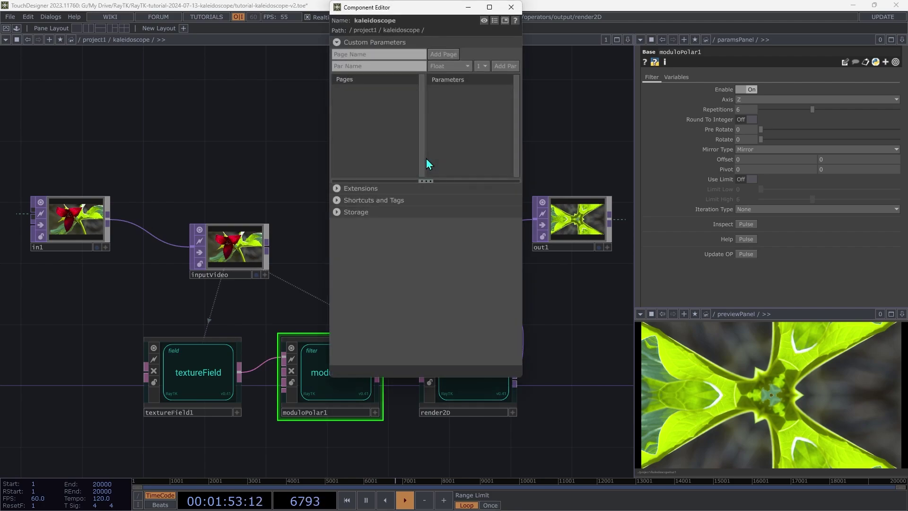
pyautogui.click(375, 58)
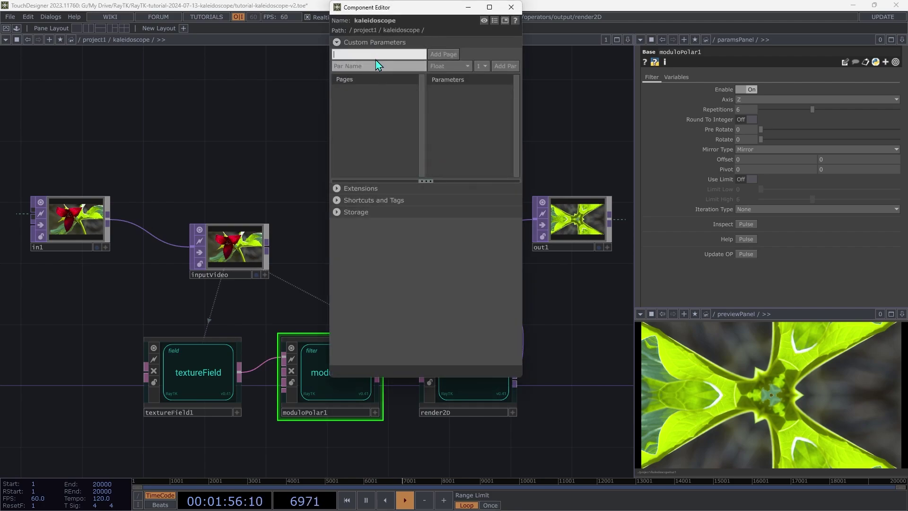
pyautogui.write('Kaleidoscope')
pyautogui.click(444, 53)
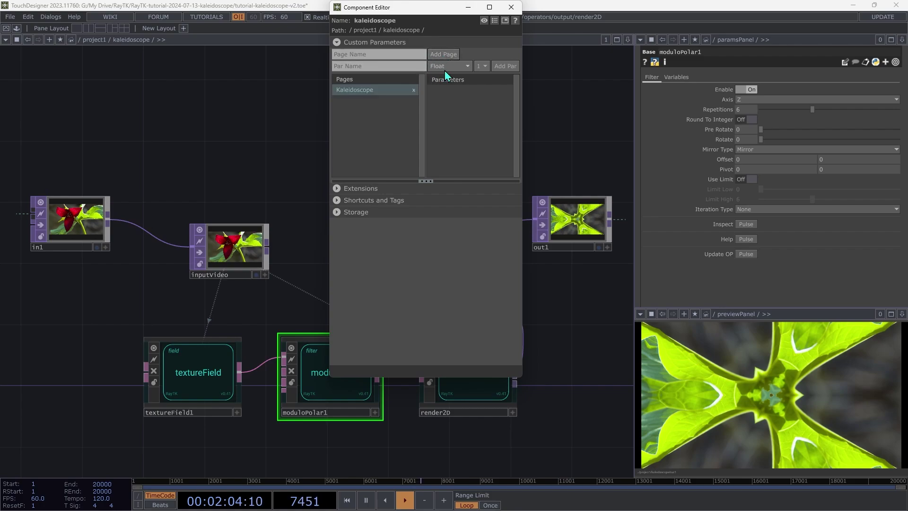
# Step: Add an Enable toggle parameter to the Kaleidoscope page
pyautogui.click(412, 70)
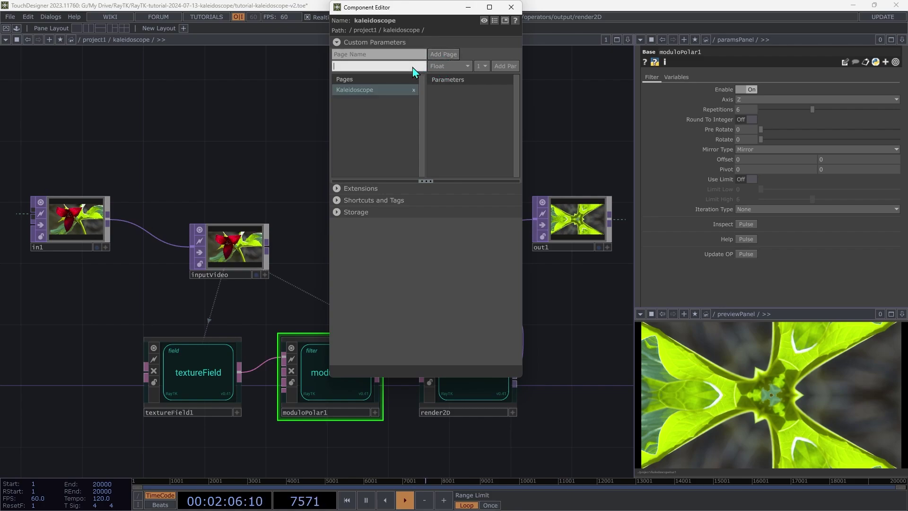
pyautogui.write('Enable')
pyautogui.press('Return')
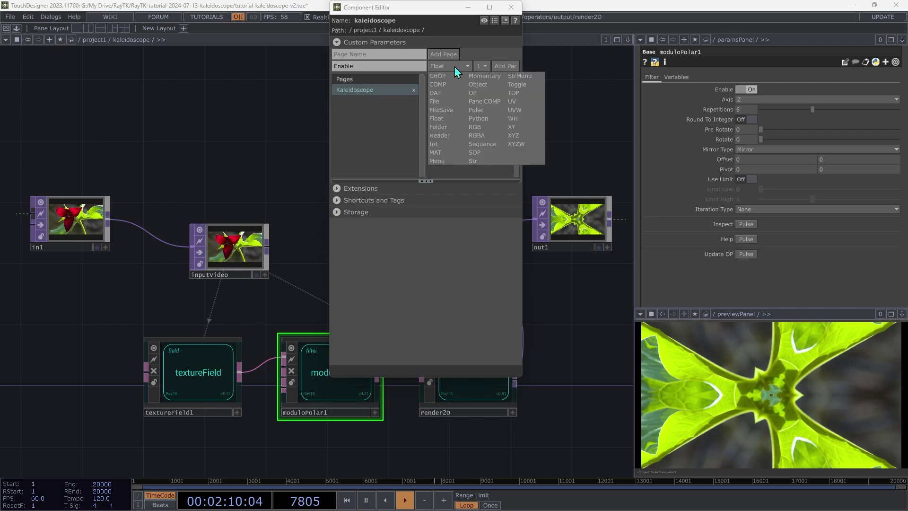
pyautogui.click(527, 84)
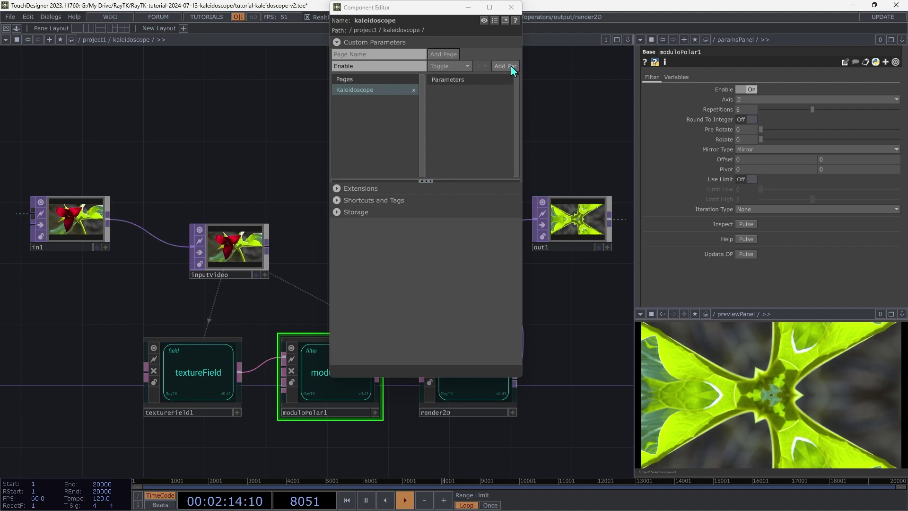
pyautogui.click(513, 68)
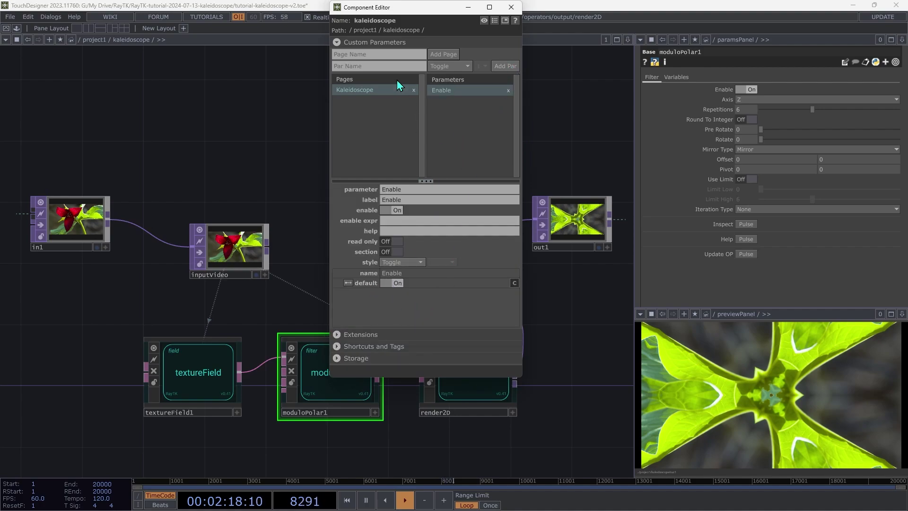
# Step: Add a Level float parameter with a default value of 1
pyautogui.click(382, 68)
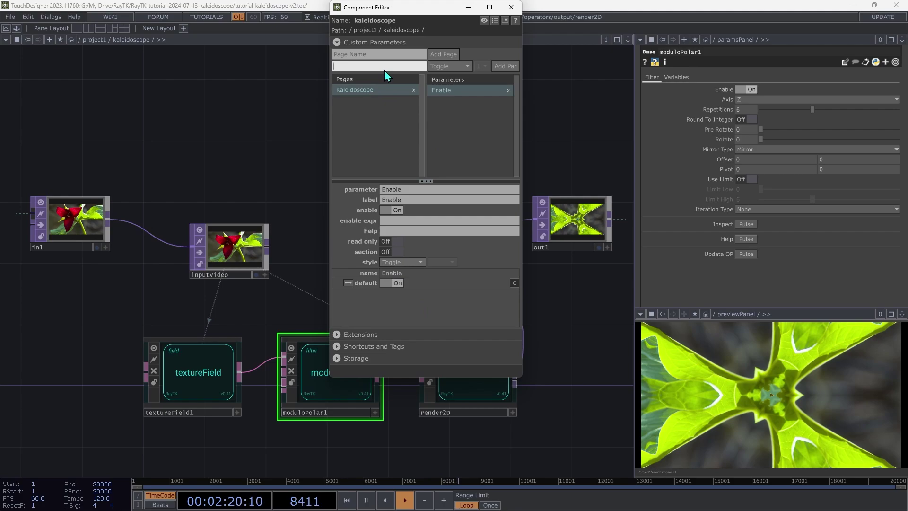
pyautogui.write('Level')
pyautogui.click(440, 67)
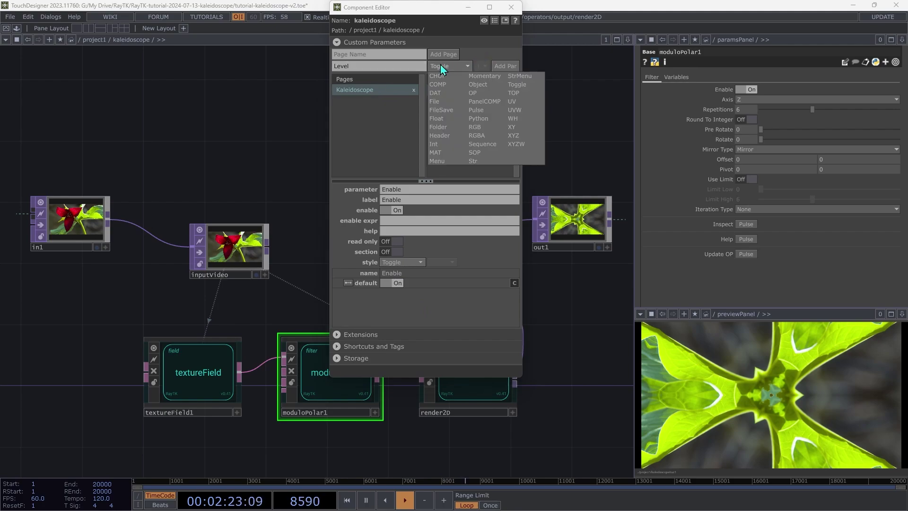
pyautogui.press('Escape')
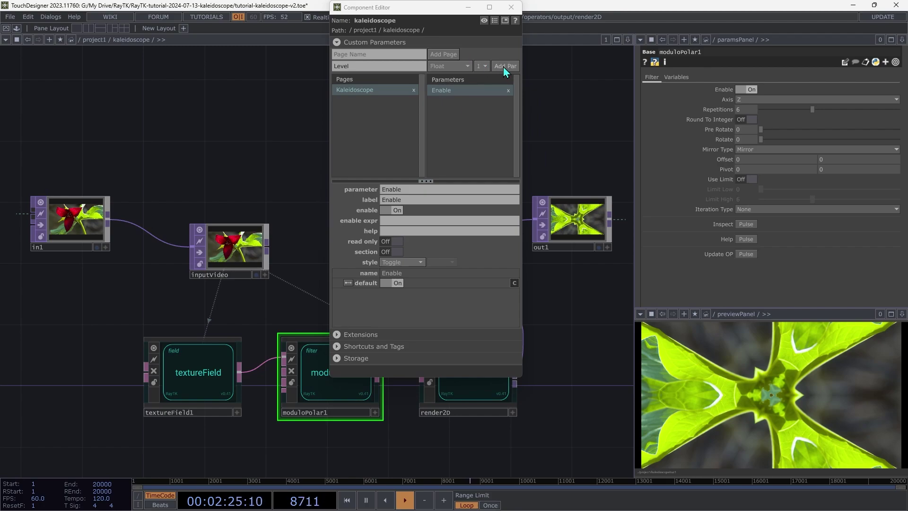
pyautogui.click(505, 67)
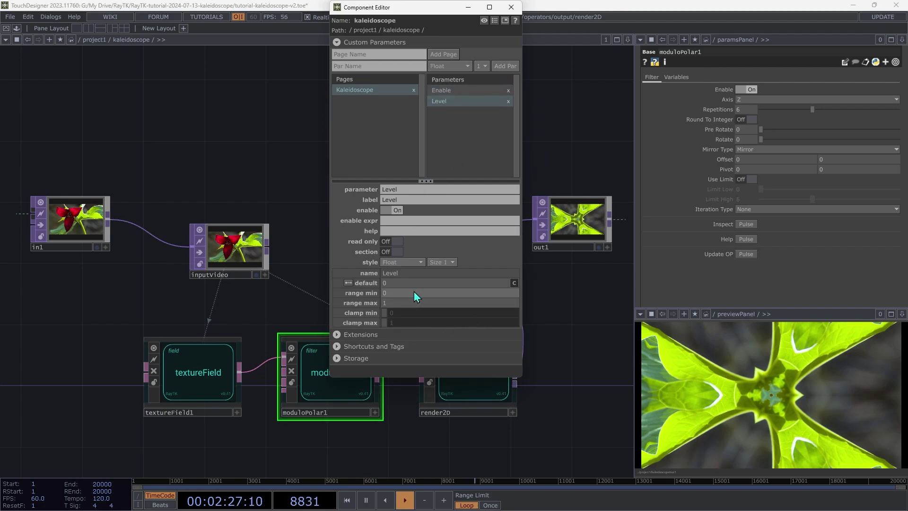
pyautogui.click(409, 286)
pyautogui.write('1')
pyautogui.click(426, 296)
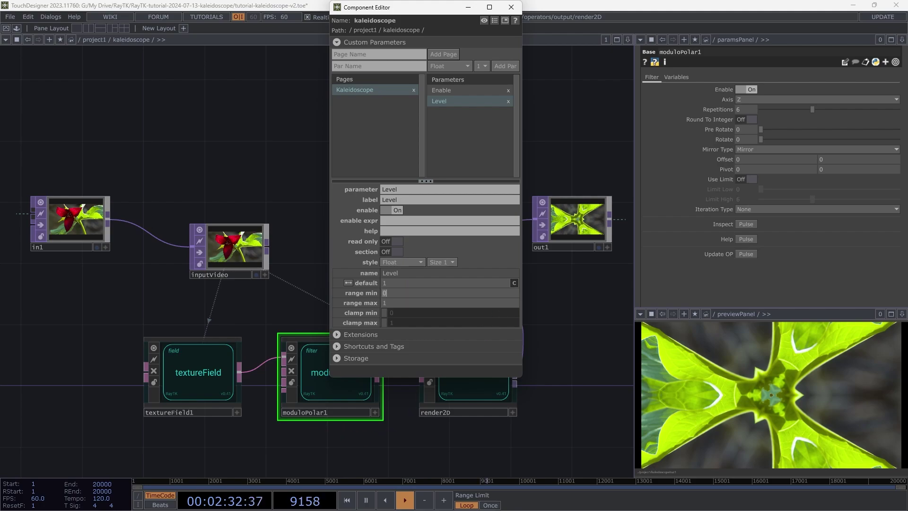
# Step: Add an integer Repetitions parameter that drives moduloPolar1's Repetitions by reference
pyautogui.click(330, 398)
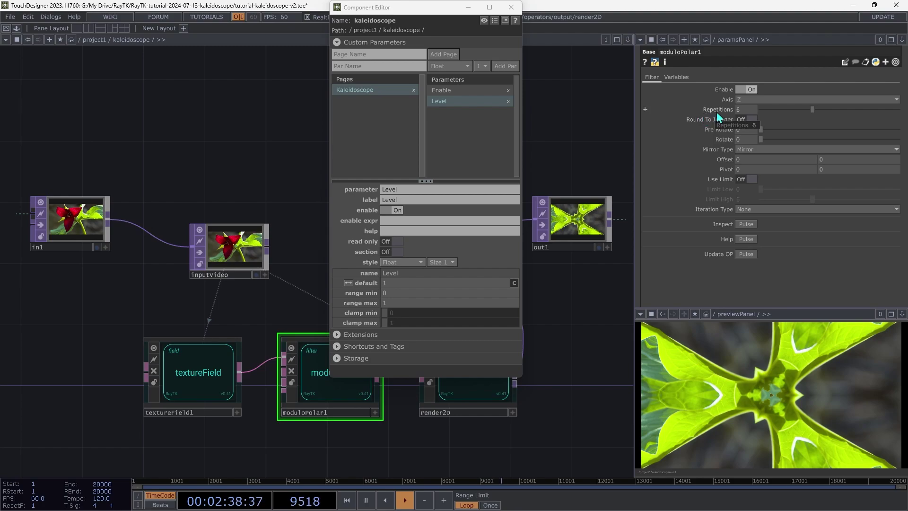
pyautogui.moveTo(717, 116); pyautogui.dragTo(480, 138)
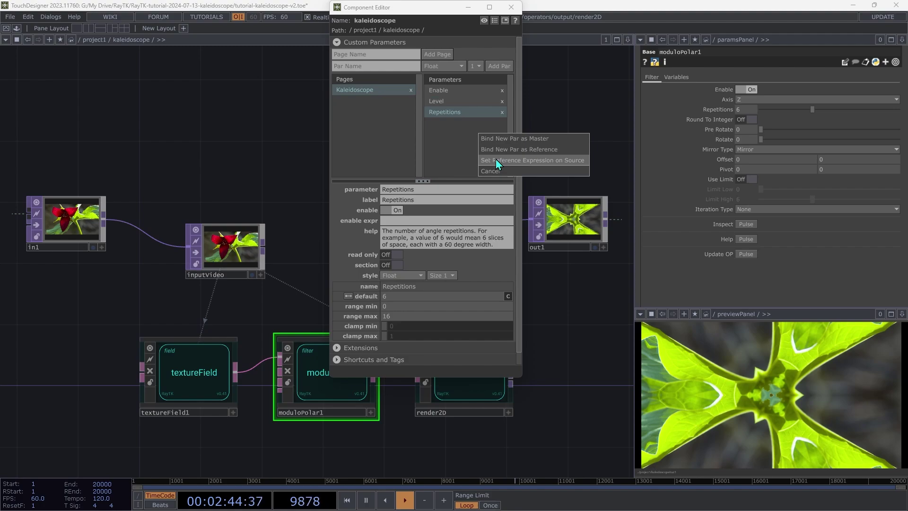
pyautogui.click(495, 159)
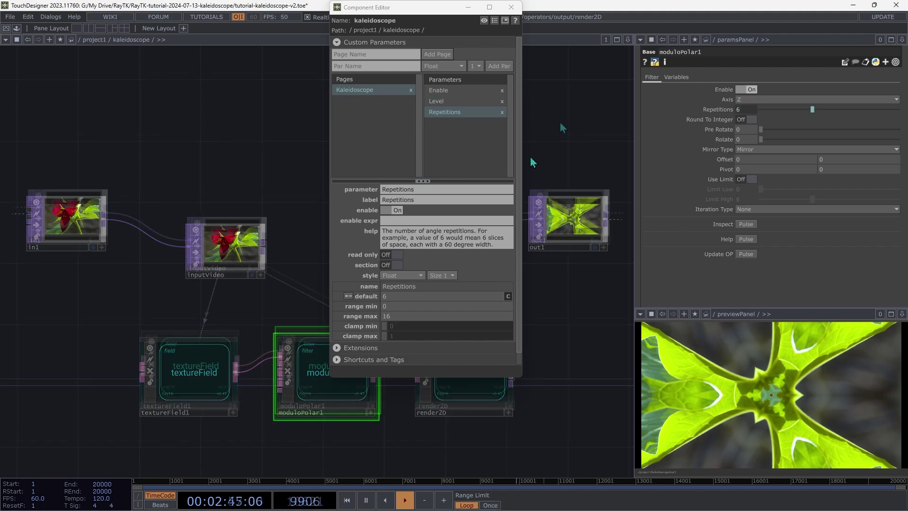
pyautogui.click(388, 277)
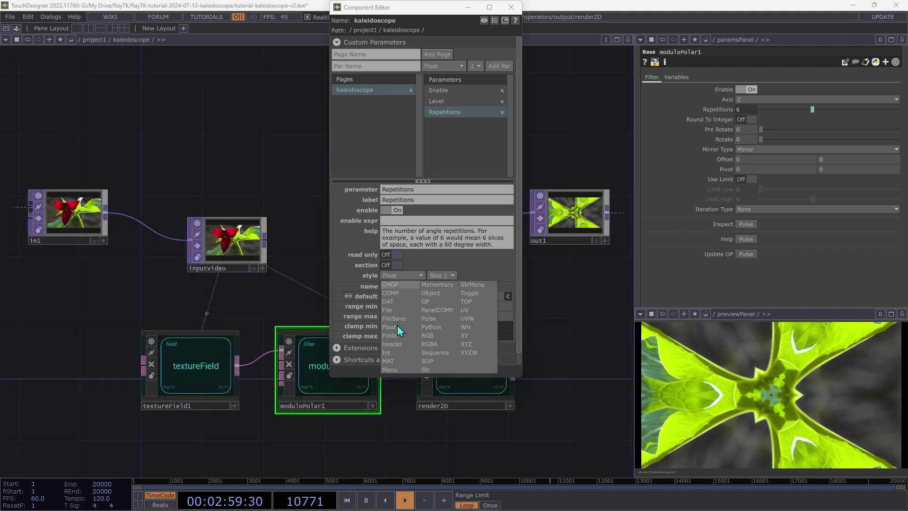
pyautogui.click(395, 353)
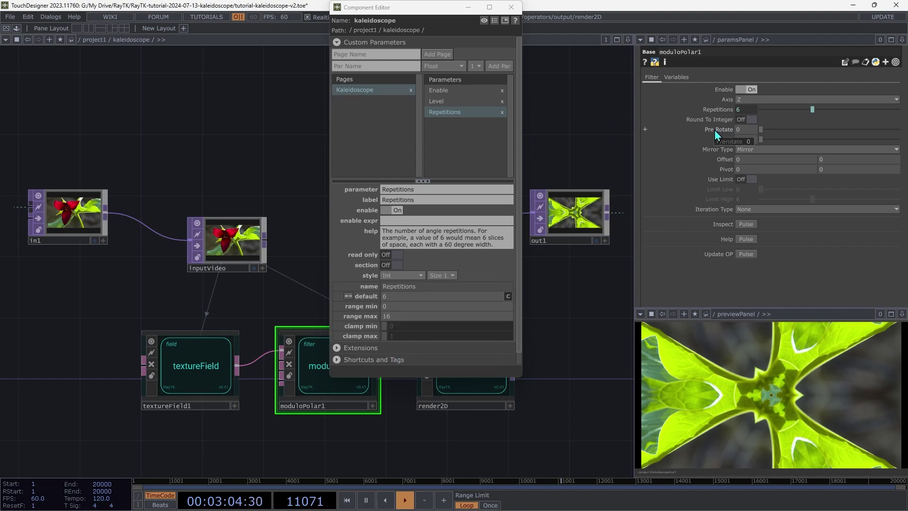
# Step: Add Prerotate and Rotate parameters referenced by moduloPolar1's matching settings
pyautogui.moveTo(716, 135); pyautogui.dragTo(459, 134)
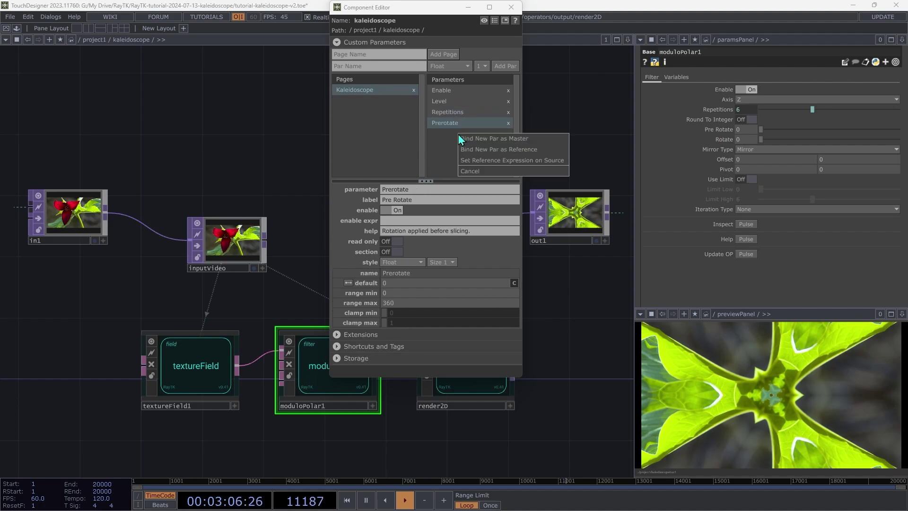
pyautogui.click(470, 160)
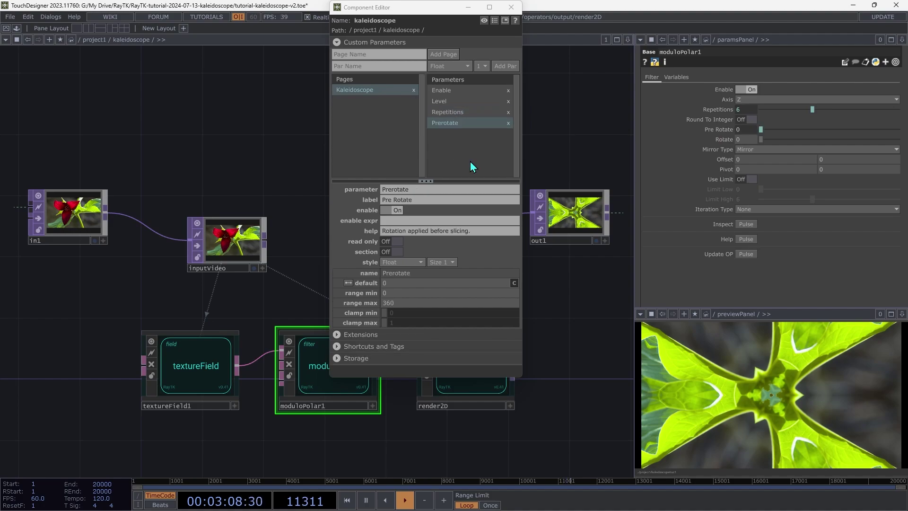
pyautogui.moveTo(727, 141); pyautogui.dragTo(466, 156)
pyautogui.click(484, 182)
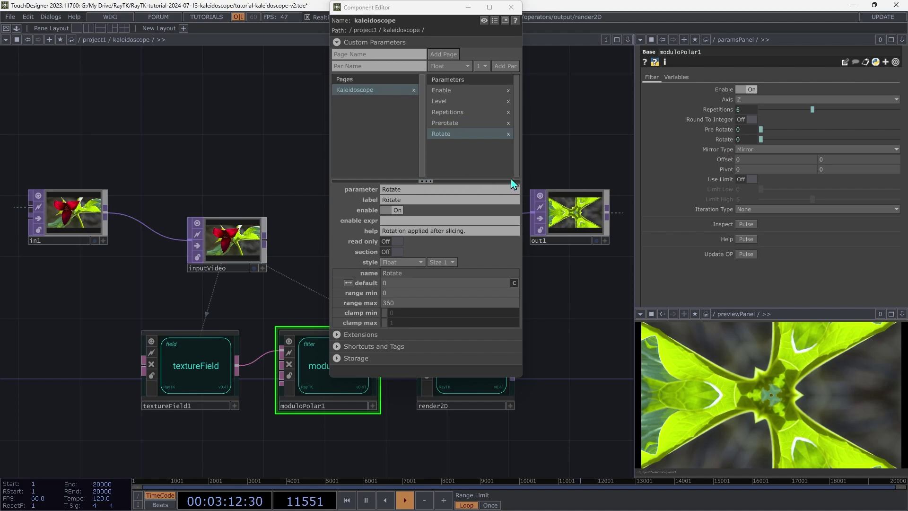
# Step: Change moduloPolar1's Rotate expression to parent().par.Rotate+180/me.par.Repetitions, giving 30
pyautogui.click(723, 140)
pyautogui.click(789, 149)
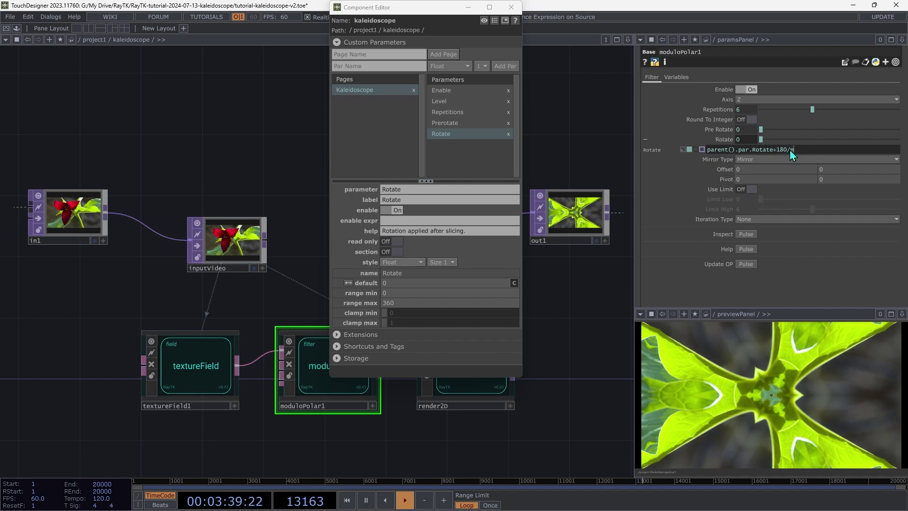
pyautogui.write('+180/me.par.Repetitions')
pyautogui.press('Return')
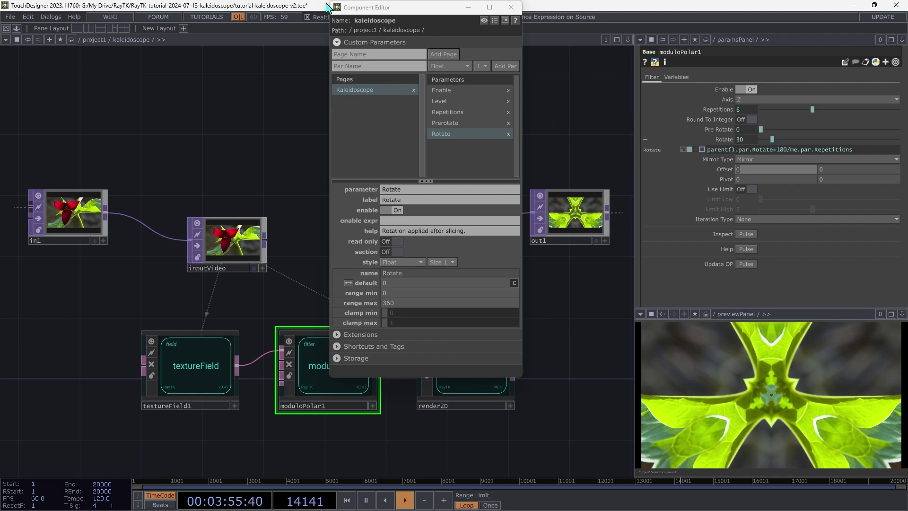
# Step: Close the Component Editor and add a Switch TOP, switch1, to the network
pyautogui.click(511, 7)
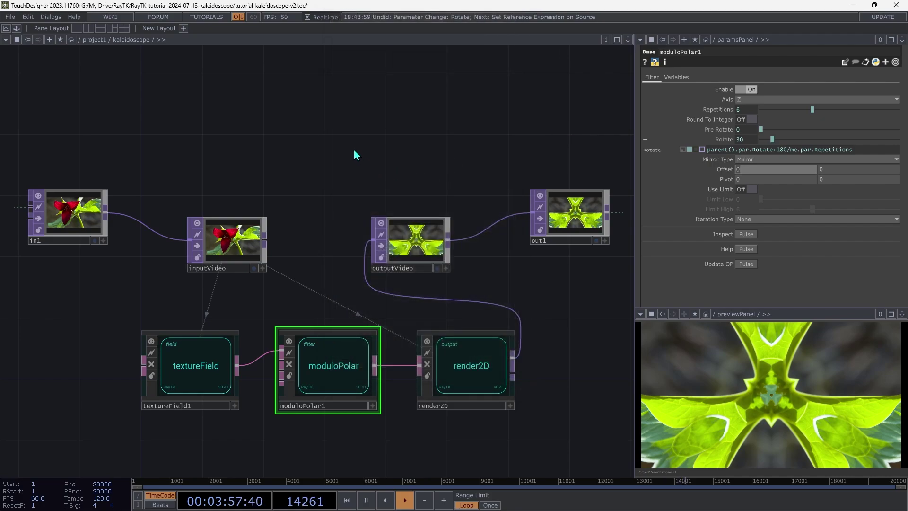
pyautogui.press('Tab')
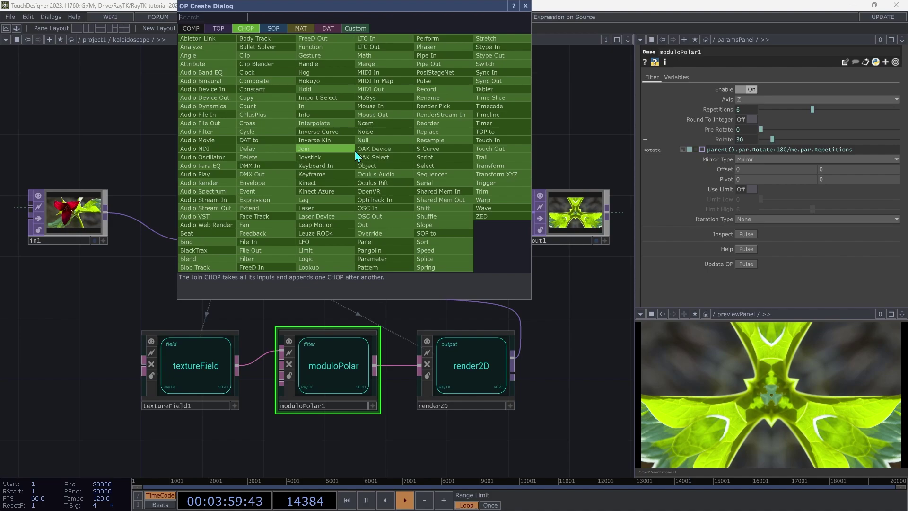
pyautogui.press('Tab')
pyautogui.press('Tab')
pyautogui.press('Tab')
pyautogui.press('Tab')
pyautogui.press('Tab')
pyautogui.press('Tab')
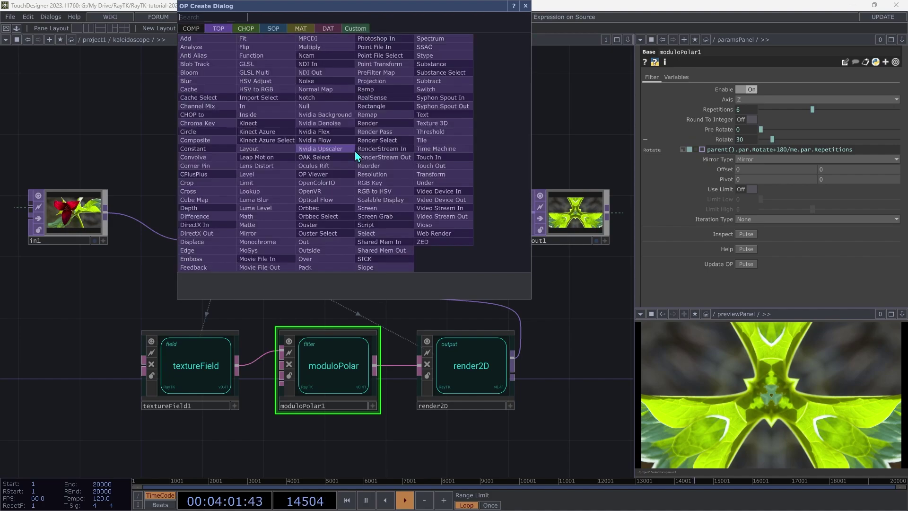
pyautogui.write('swi')
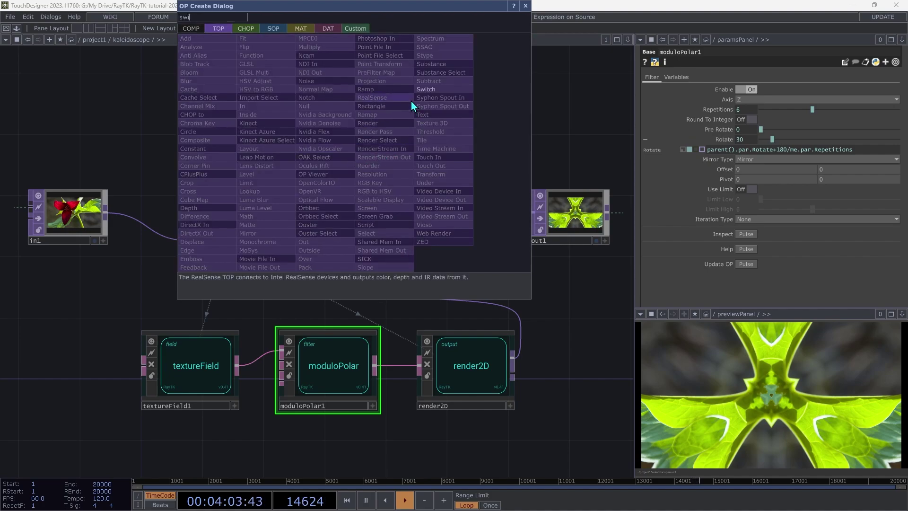
pyautogui.click(431, 90)
pyautogui.click(381, 183)
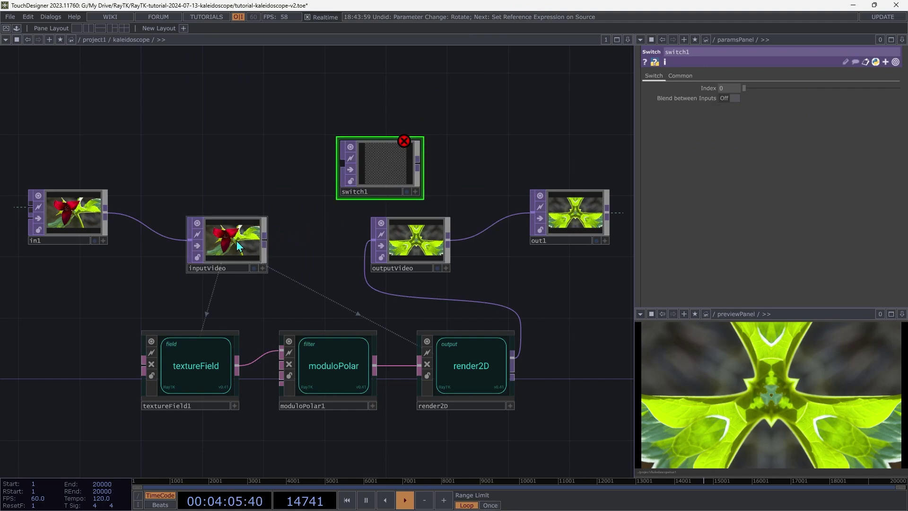
# Step: Wire inputVideo and render2D into switch1 and route its output into outputVideo
pyautogui.moveTo(264, 239); pyautogui.dragTo(342, 163)
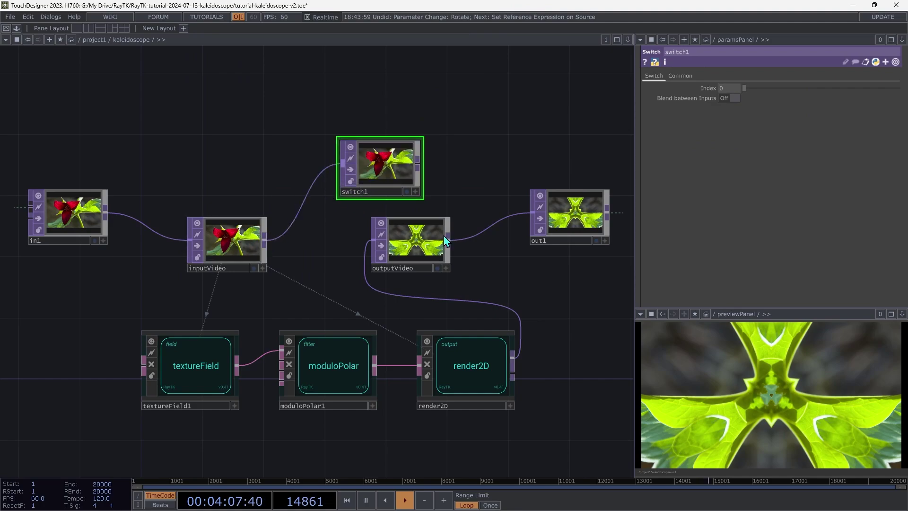
pyautogui.moveTo(513, 358); pyautogui.dragTo(361, 183)
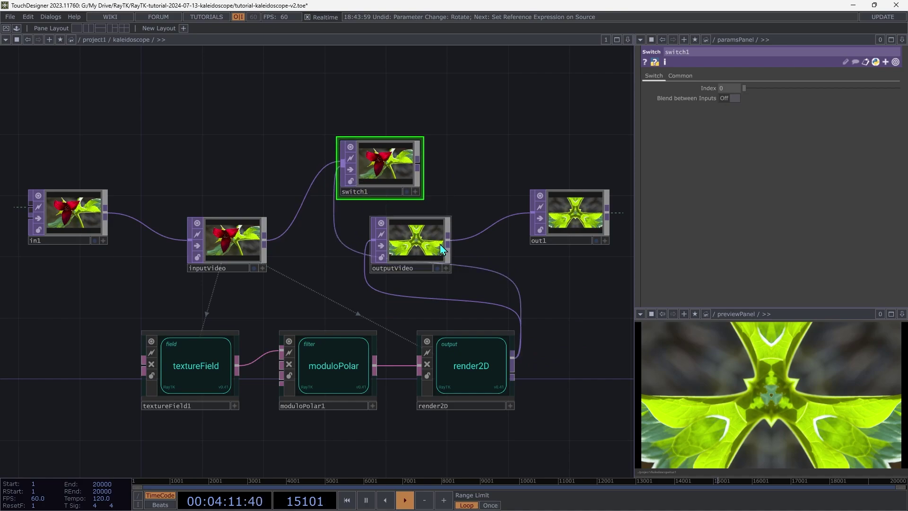
pyautogui.moveTo(419, 167); pyautogui.dragTo(469, 218)
pyautogui.moveTo(378, 176); pyautogui.dragTo(342, 207)
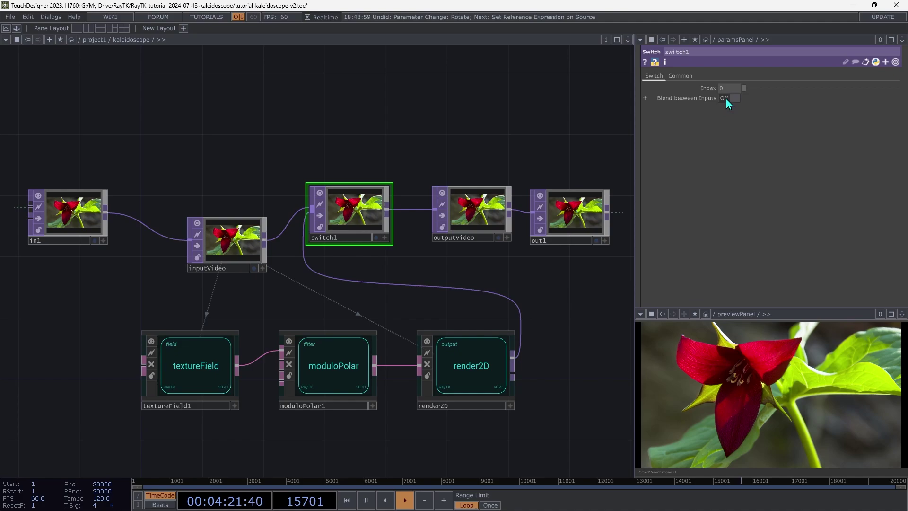
# Step: Bind switch1's Index to the expression parent().par.Enable*parent().par.Level
pyautogui.click(705, 88)
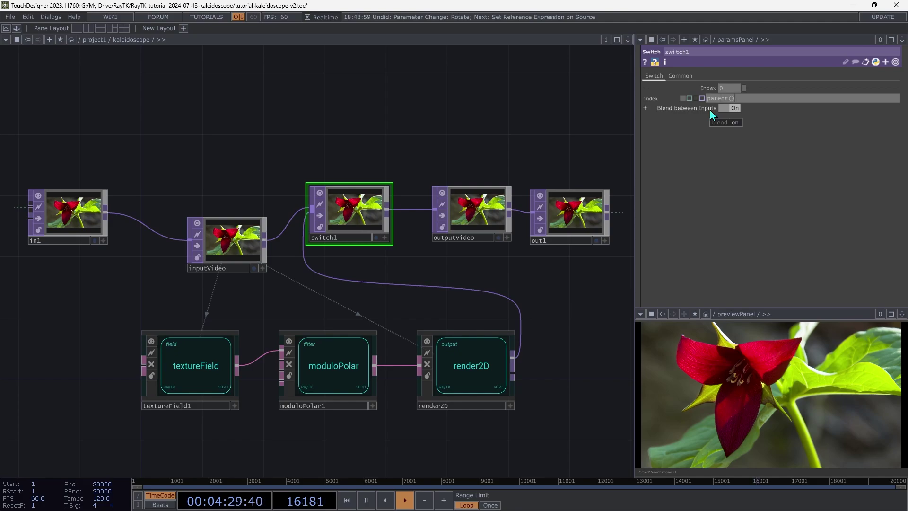
pyautogui.write('.par.Enable*parent().par.Level')
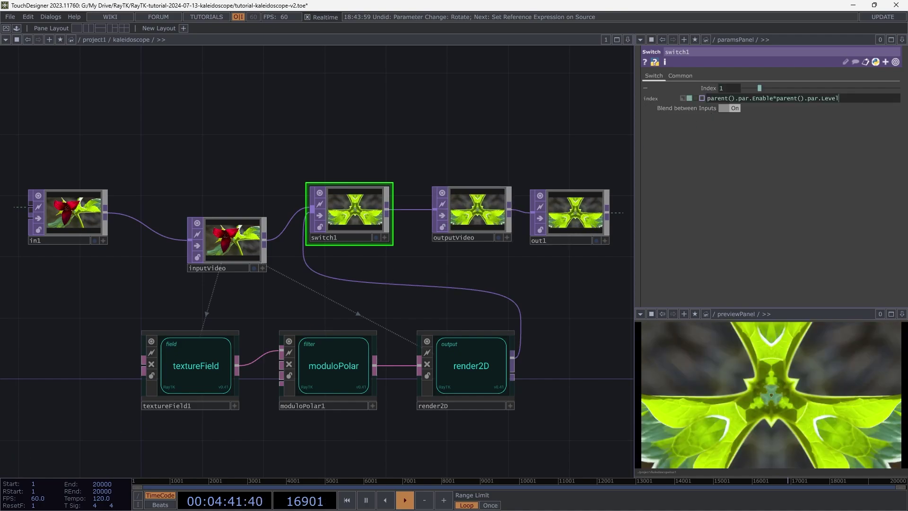
pyautogui.click(254, 121)
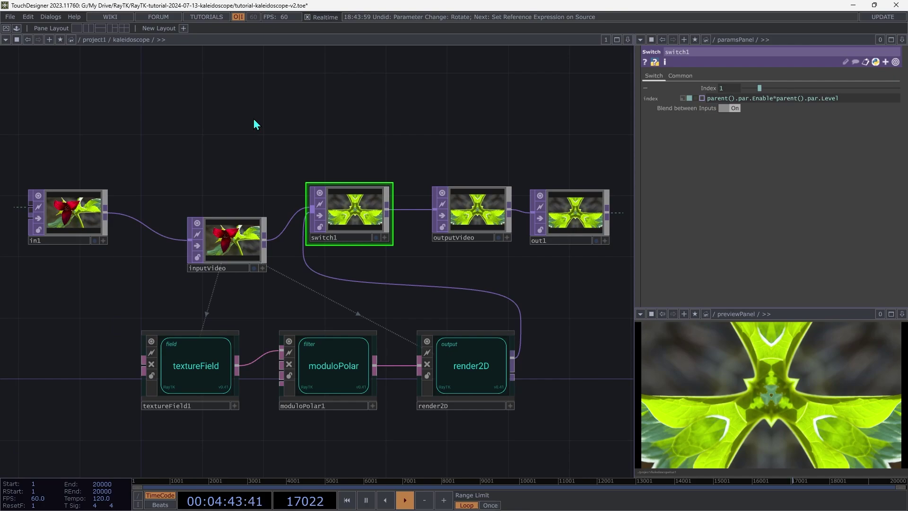
# Step: Return to /project1, then open and dismiss the kaleidoscope component's context menu
pyautogui.press('u')
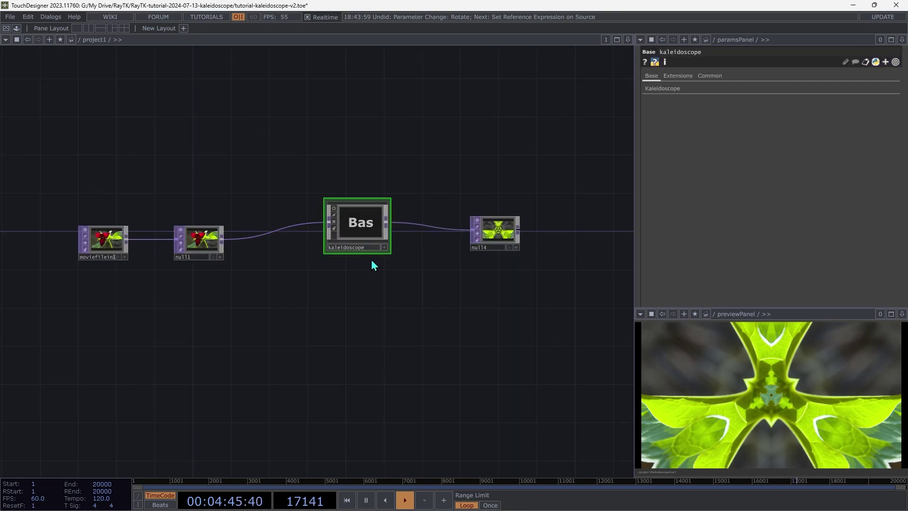
pyautogui.rightClick(363, 222)
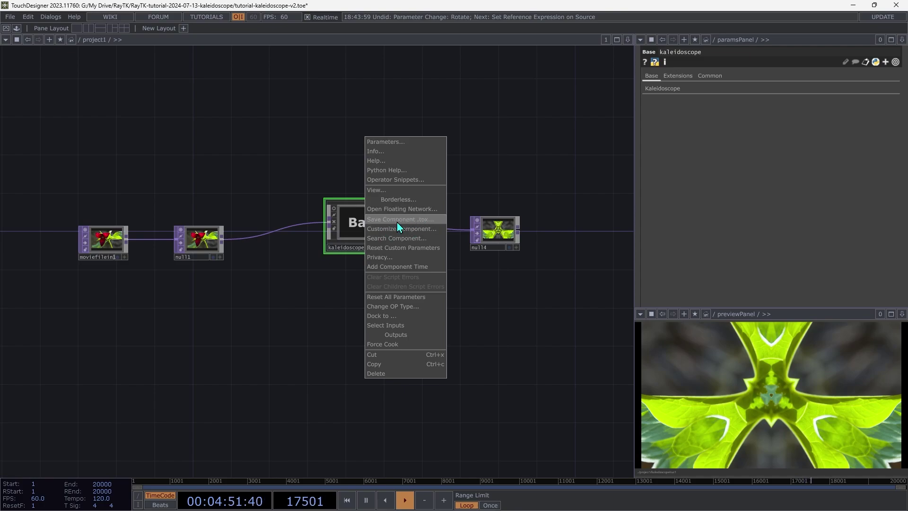
pyautogui.click(301, 315)
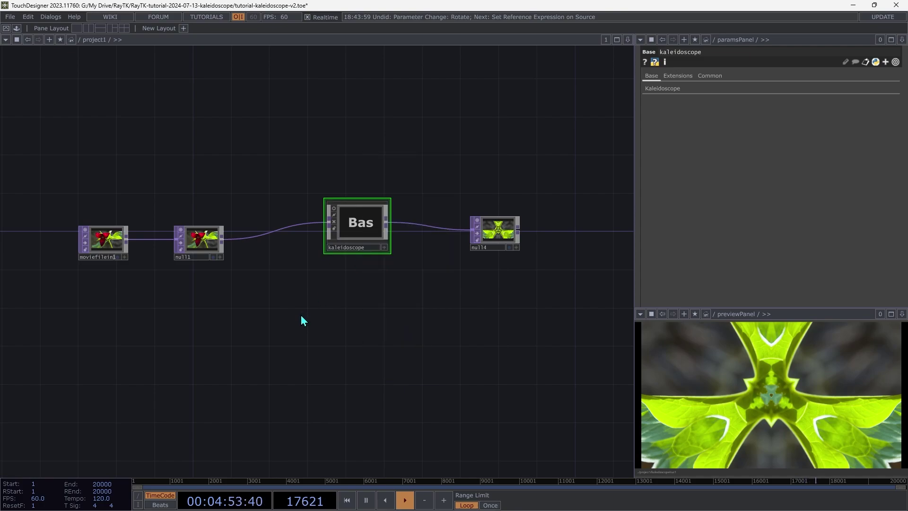